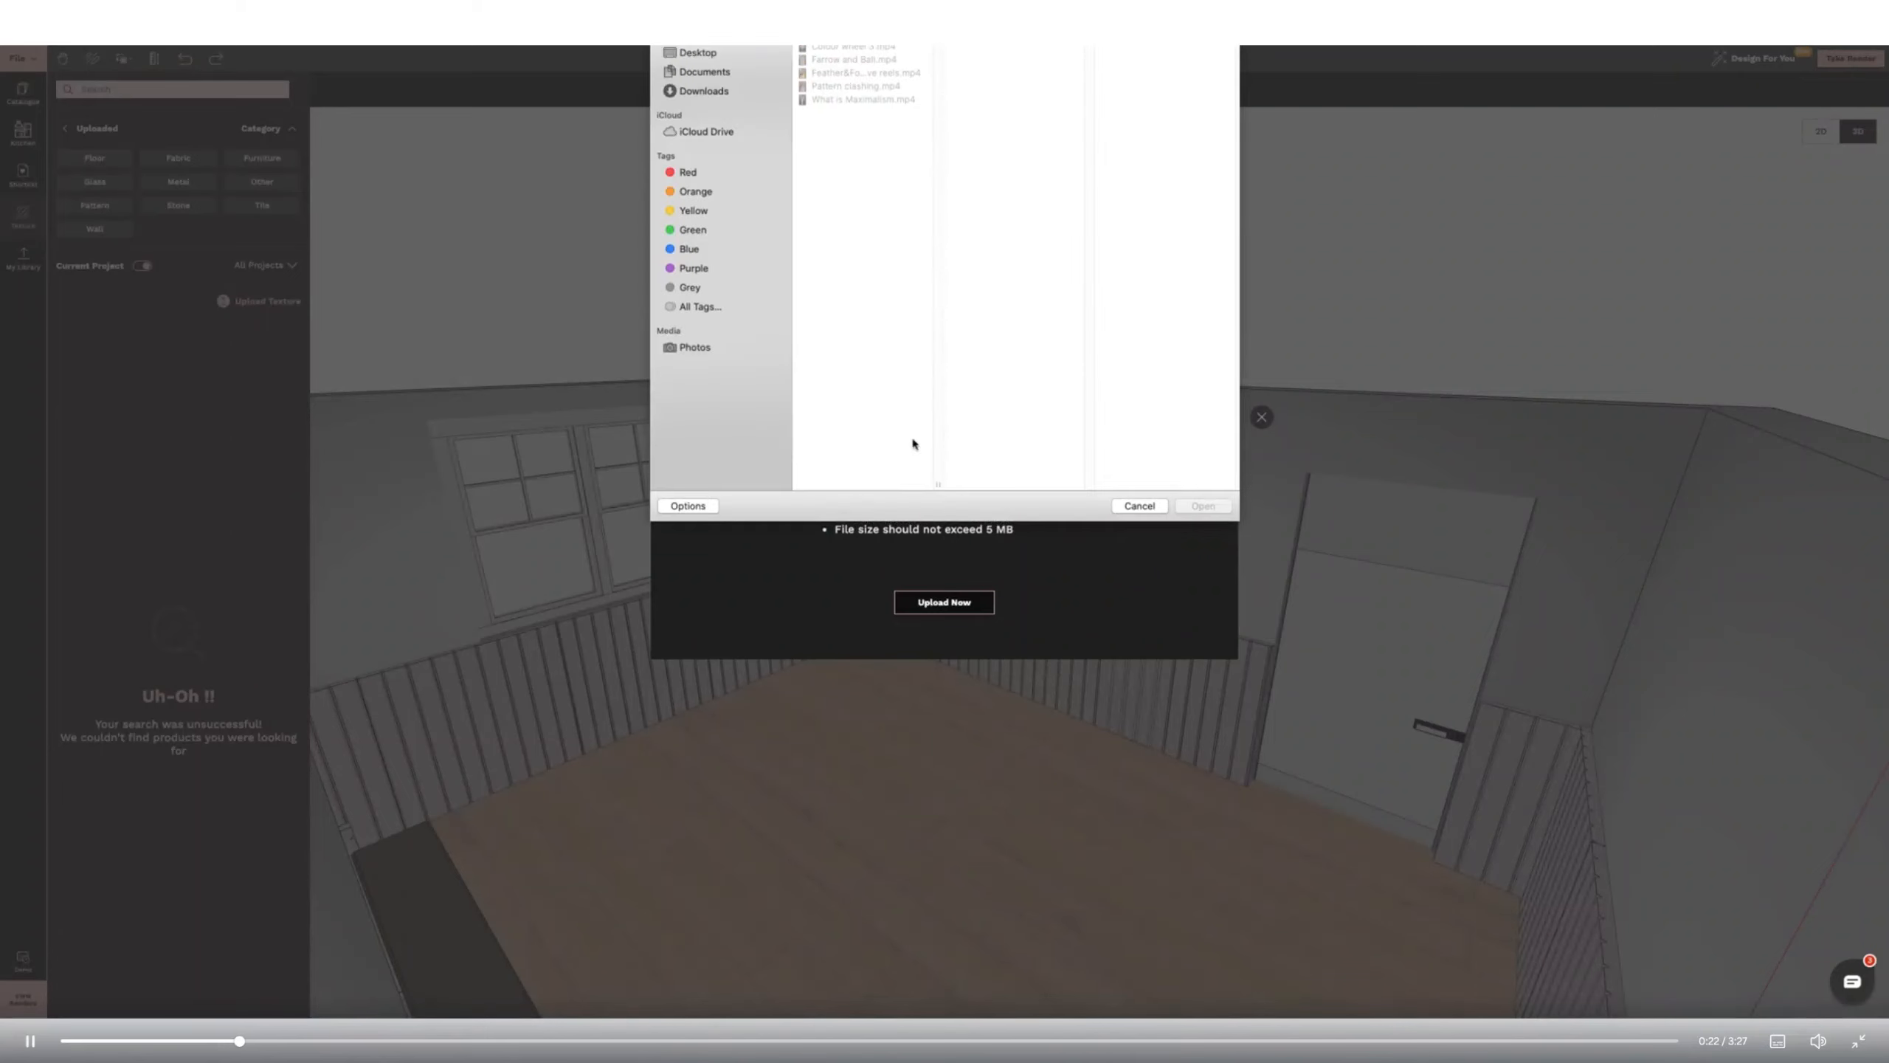
Upload the green star-pattern image from the Desktop folder as a new texture and assign it a category.
left_click(699, 57)
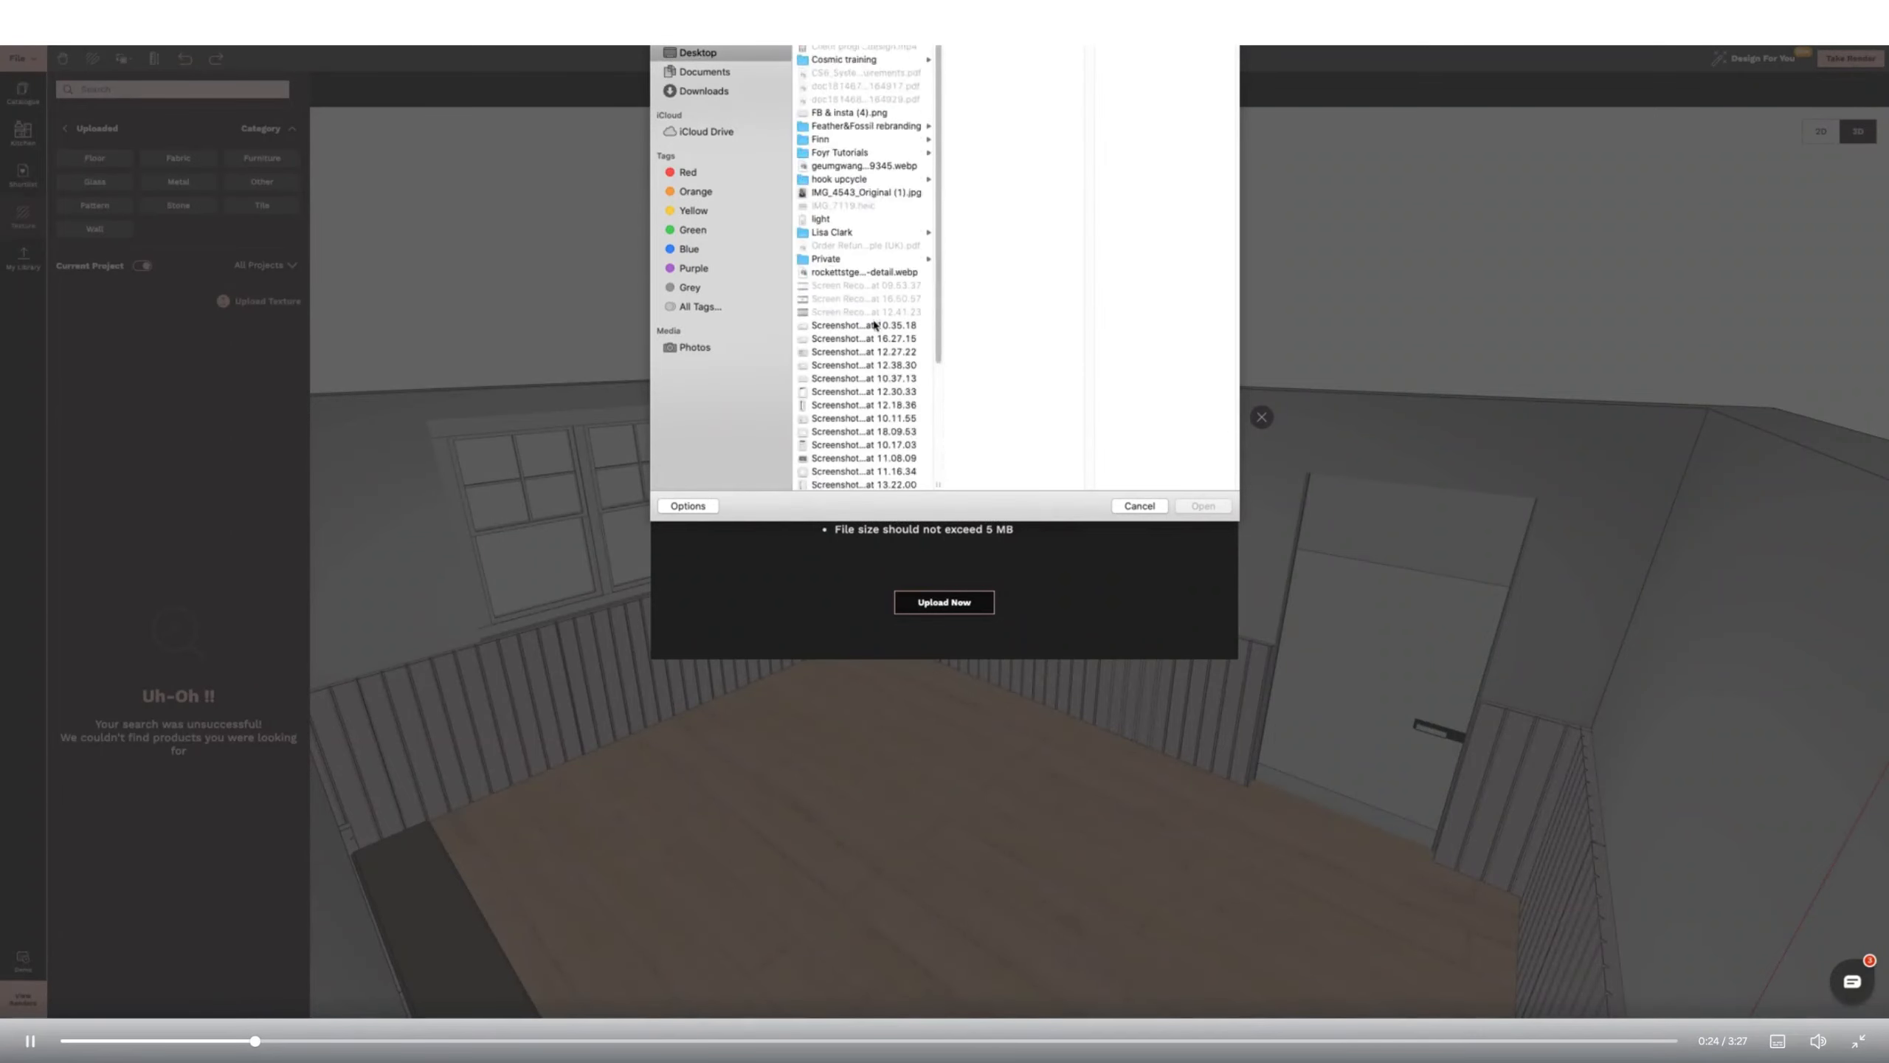
double_click(859, 418)
left_click(997, 571)
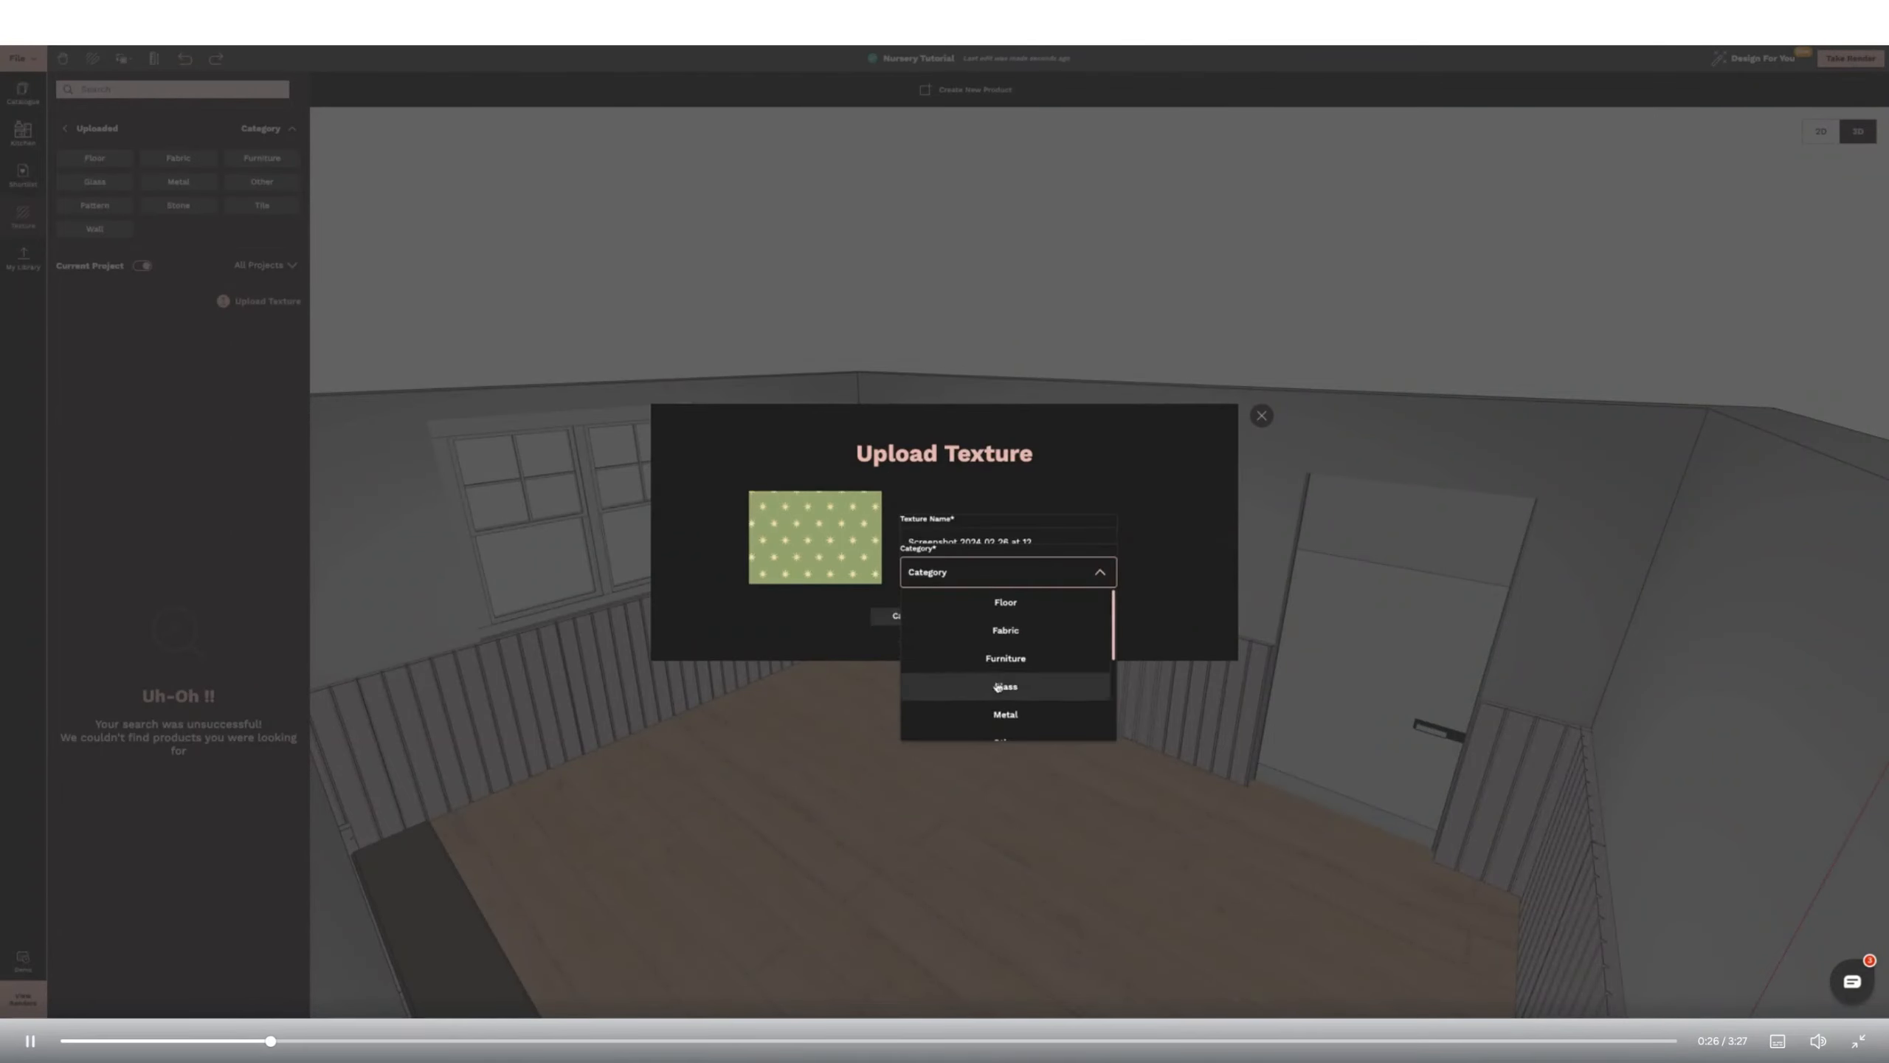
left_click(997, 707)
left_click(981, 615)
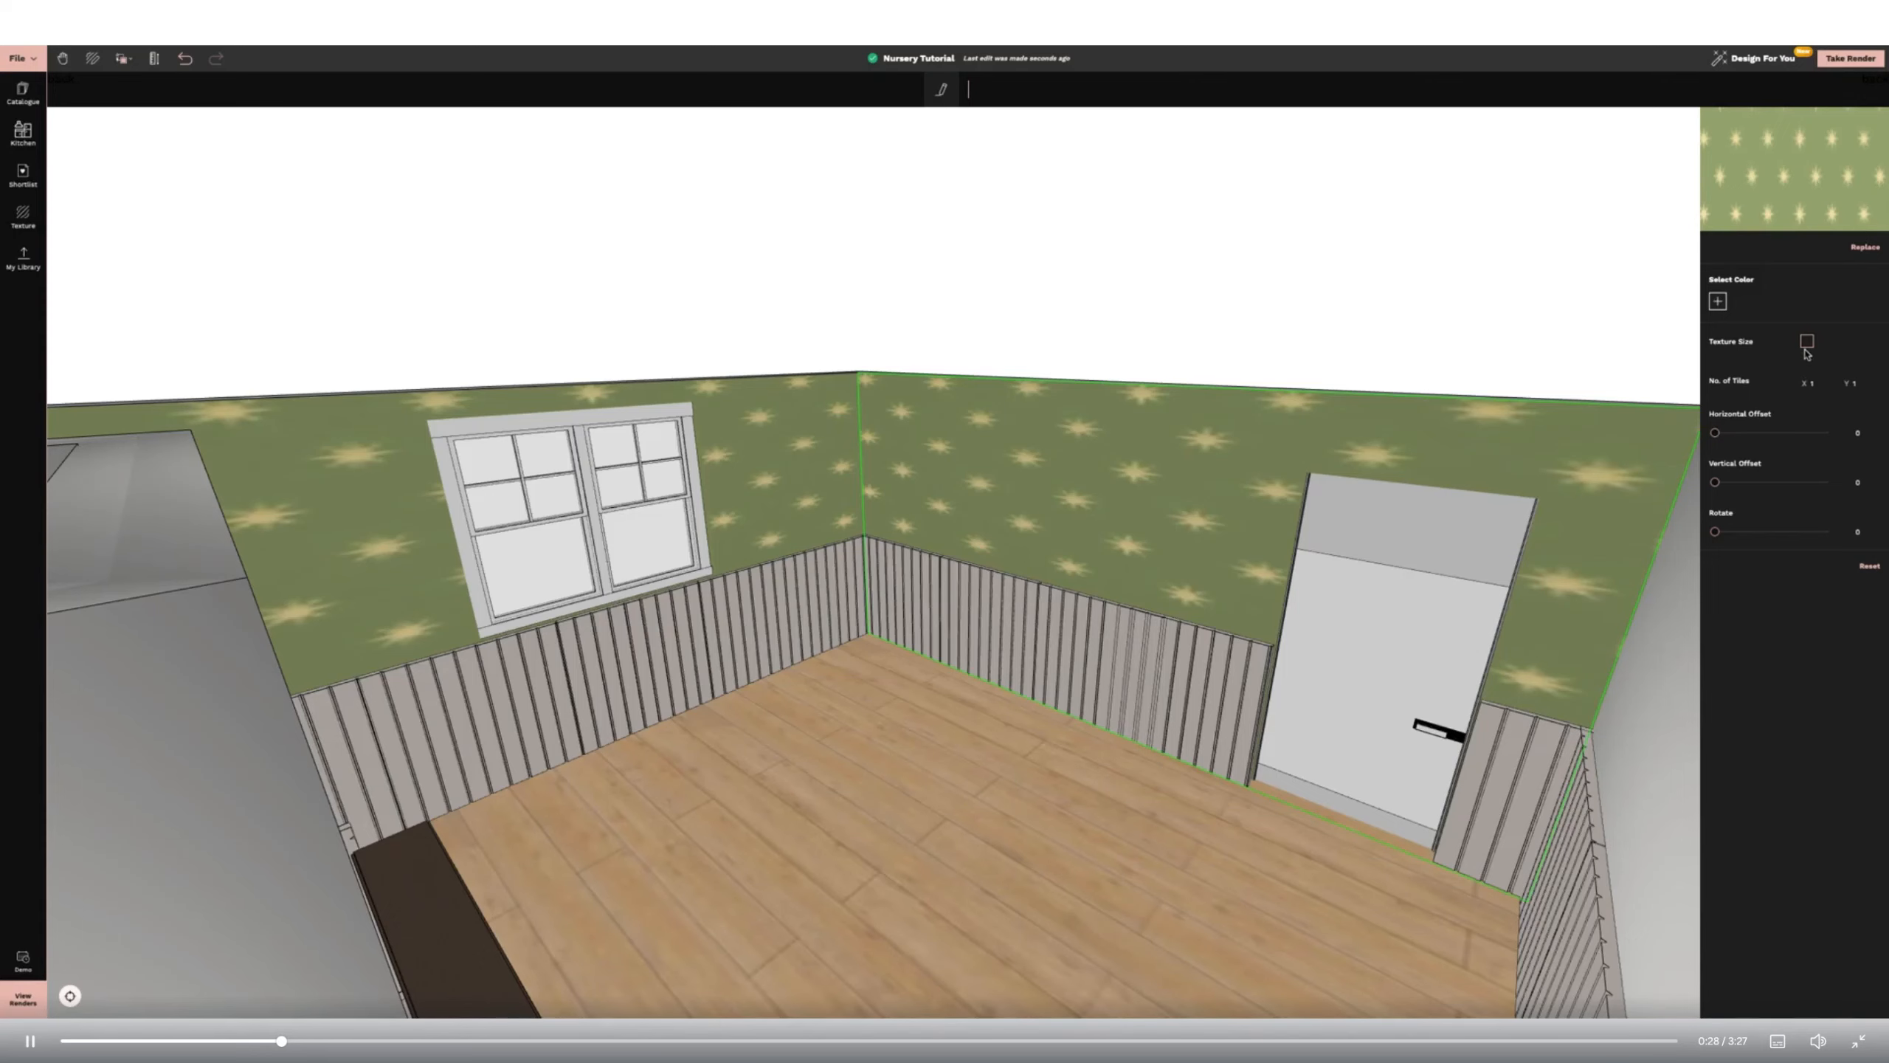
Enable custom texture size for the door wall's star pattern and set the tile width to 3.7 m.
left_click(1806, 342)
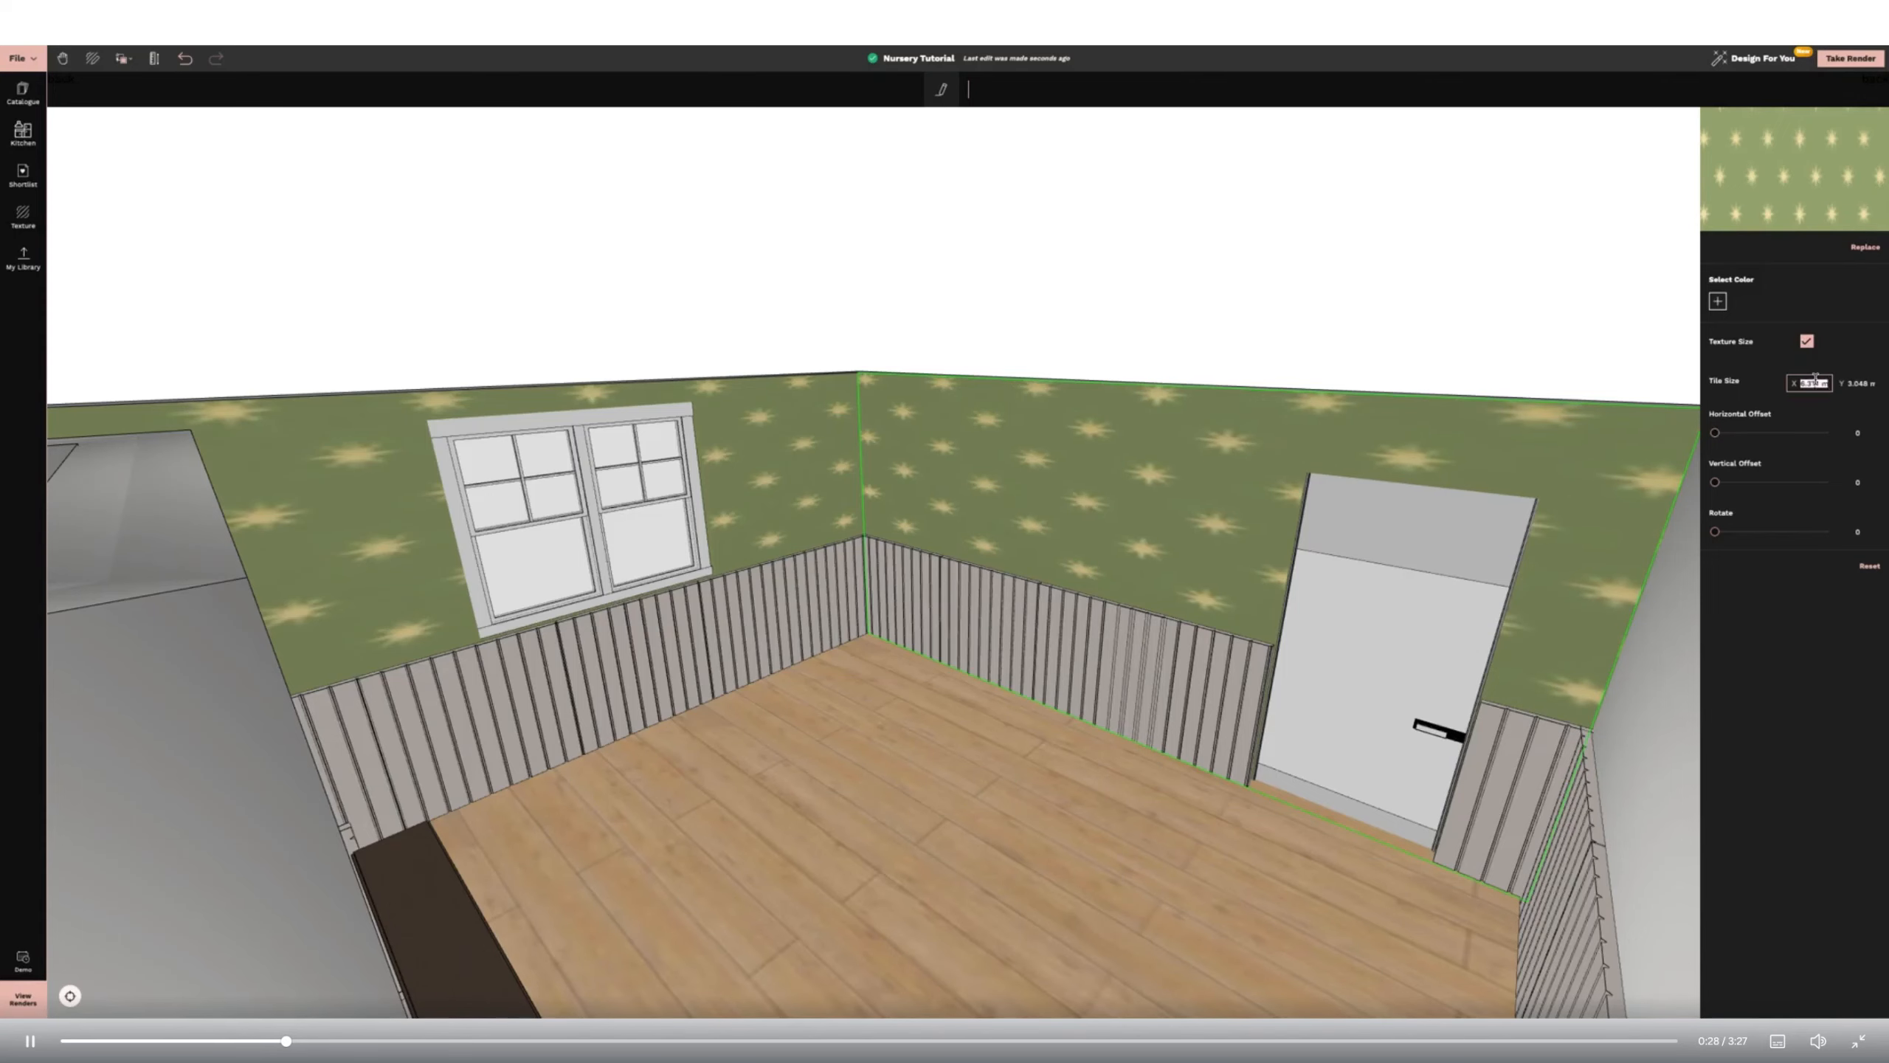
left_click(1871, 381)
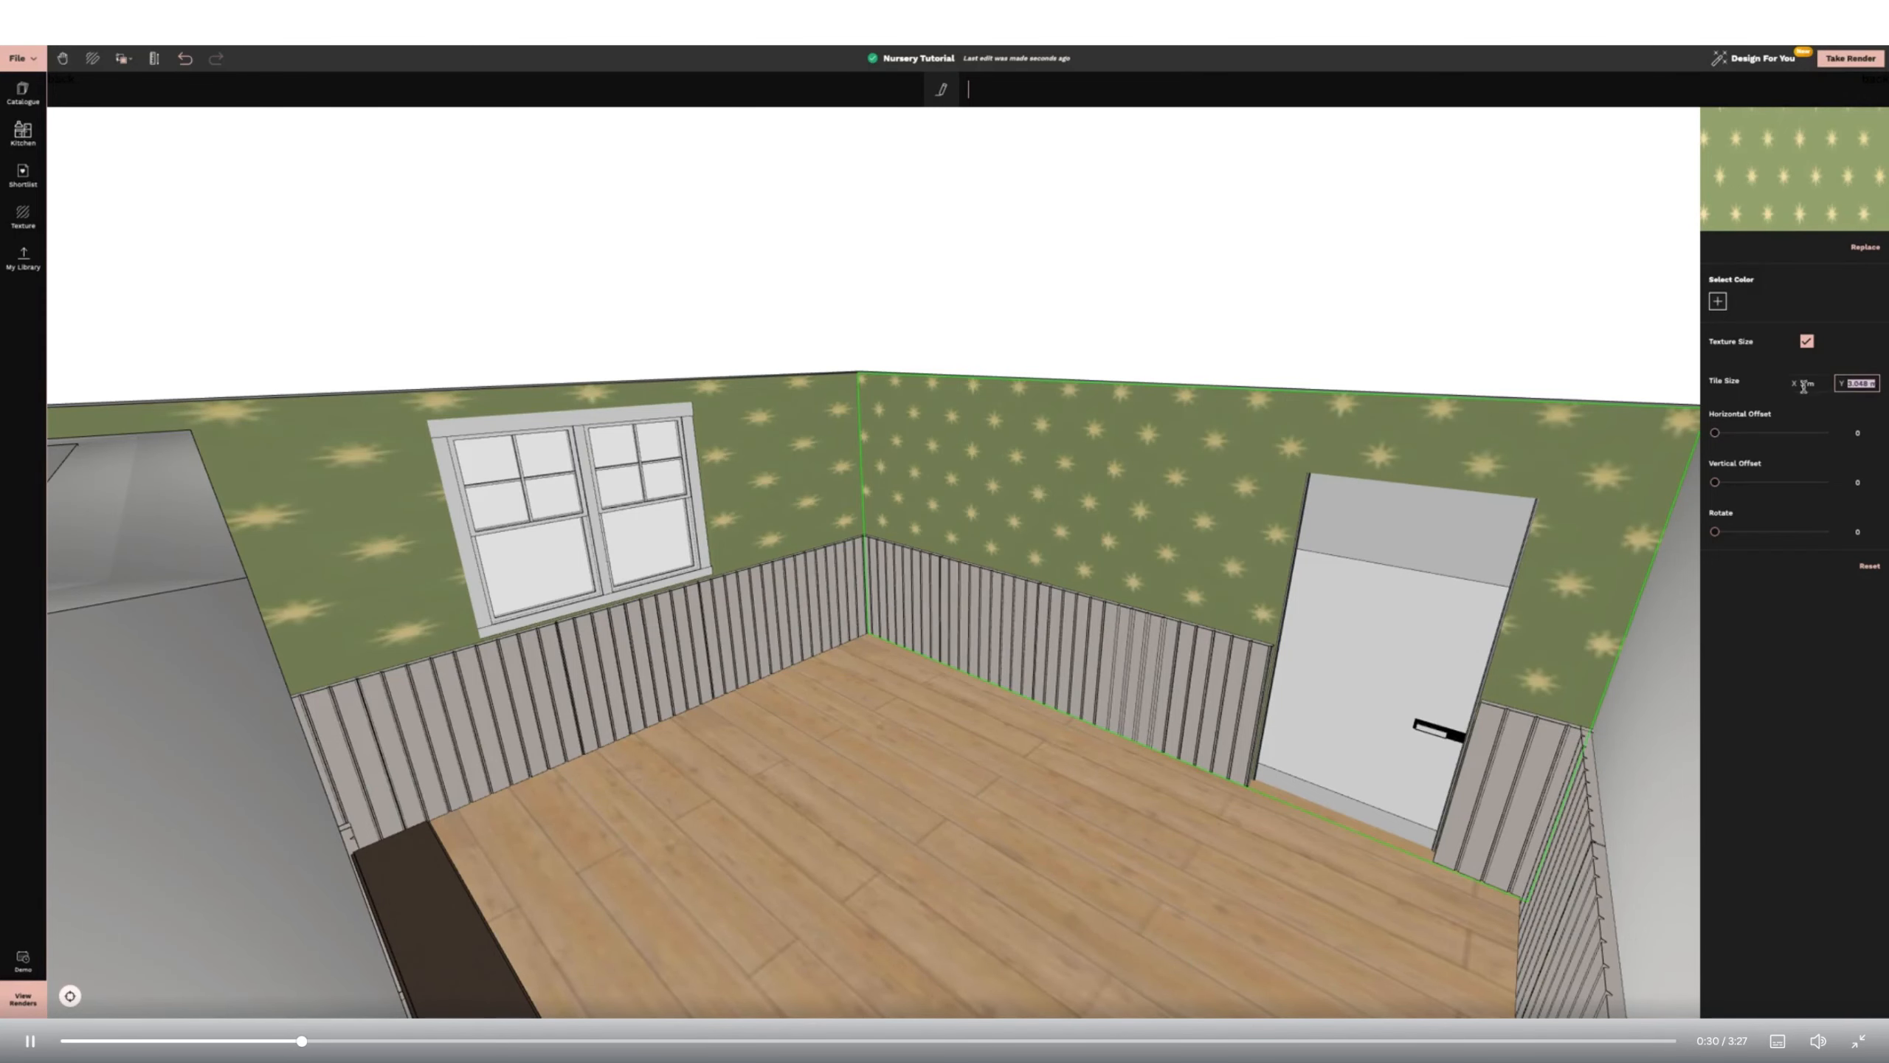
key("Return")
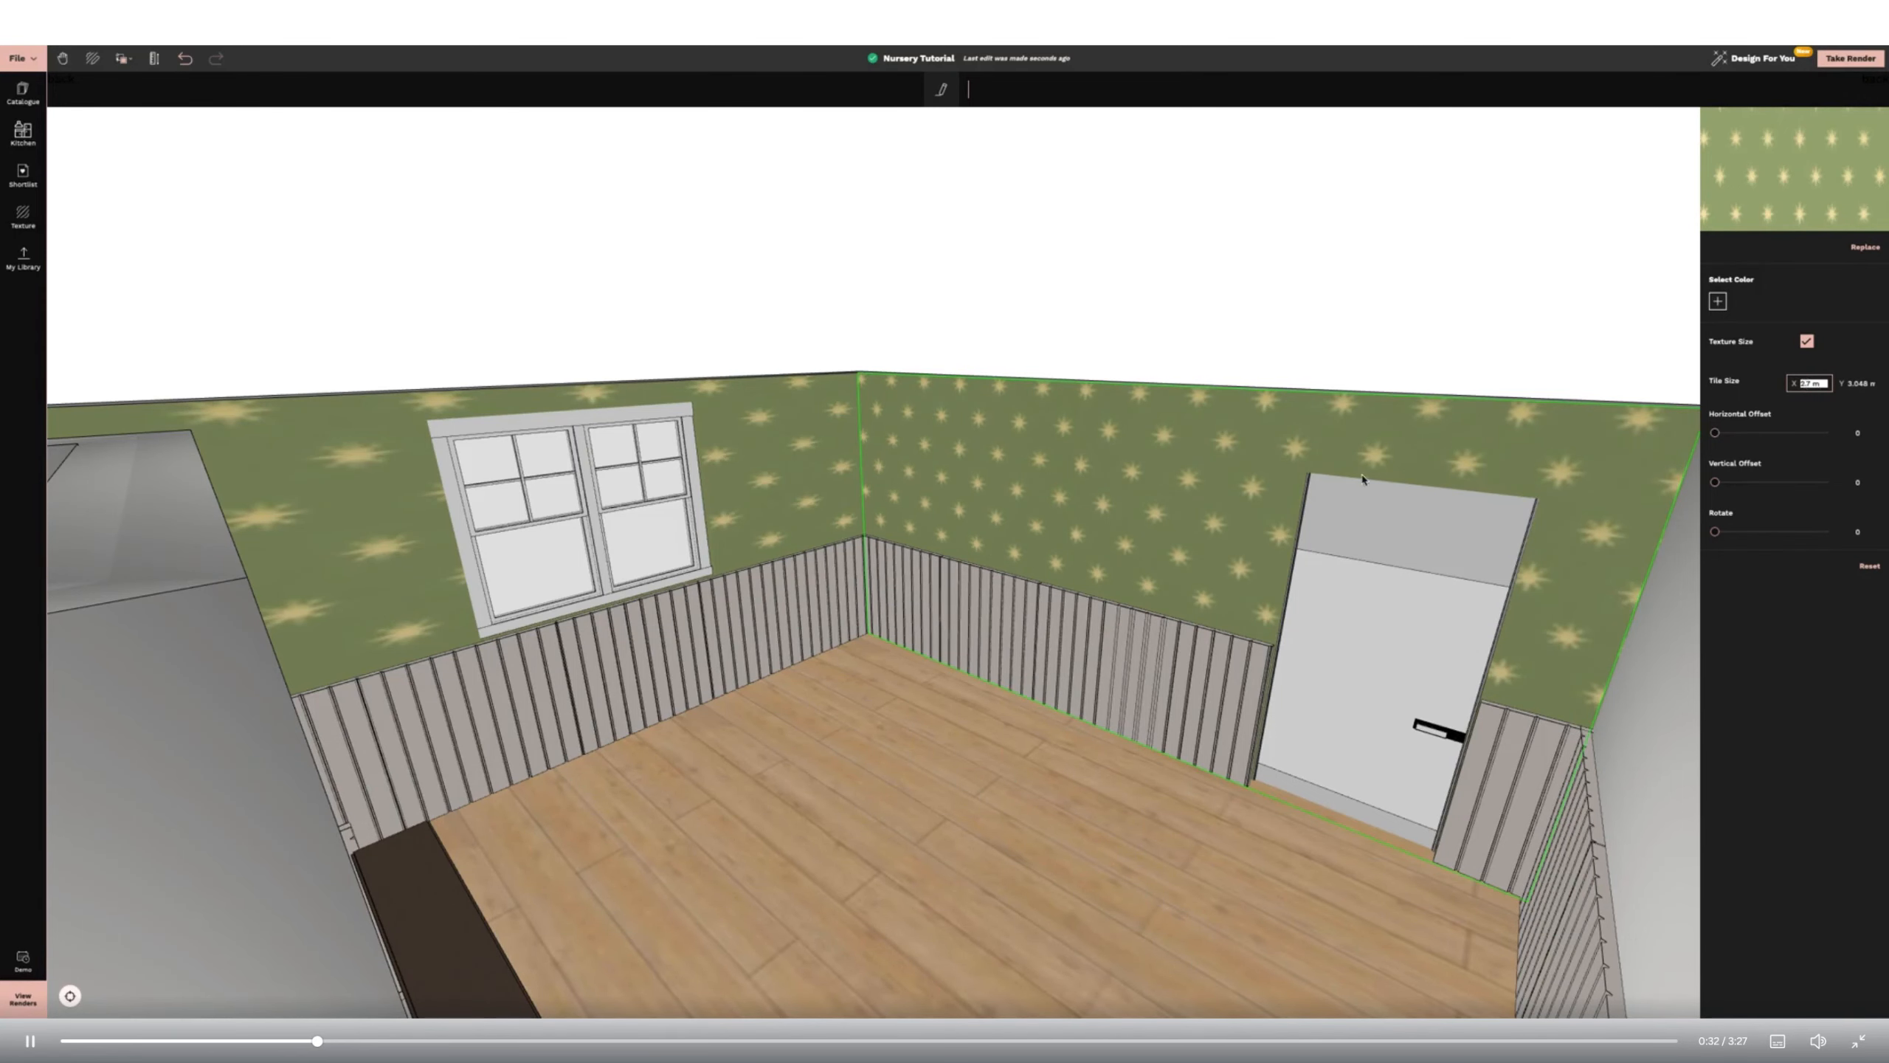
Set the star pattern's tile width to 3.7 m on the window wall.
left_click(815, 463)
left_click(938, 101)
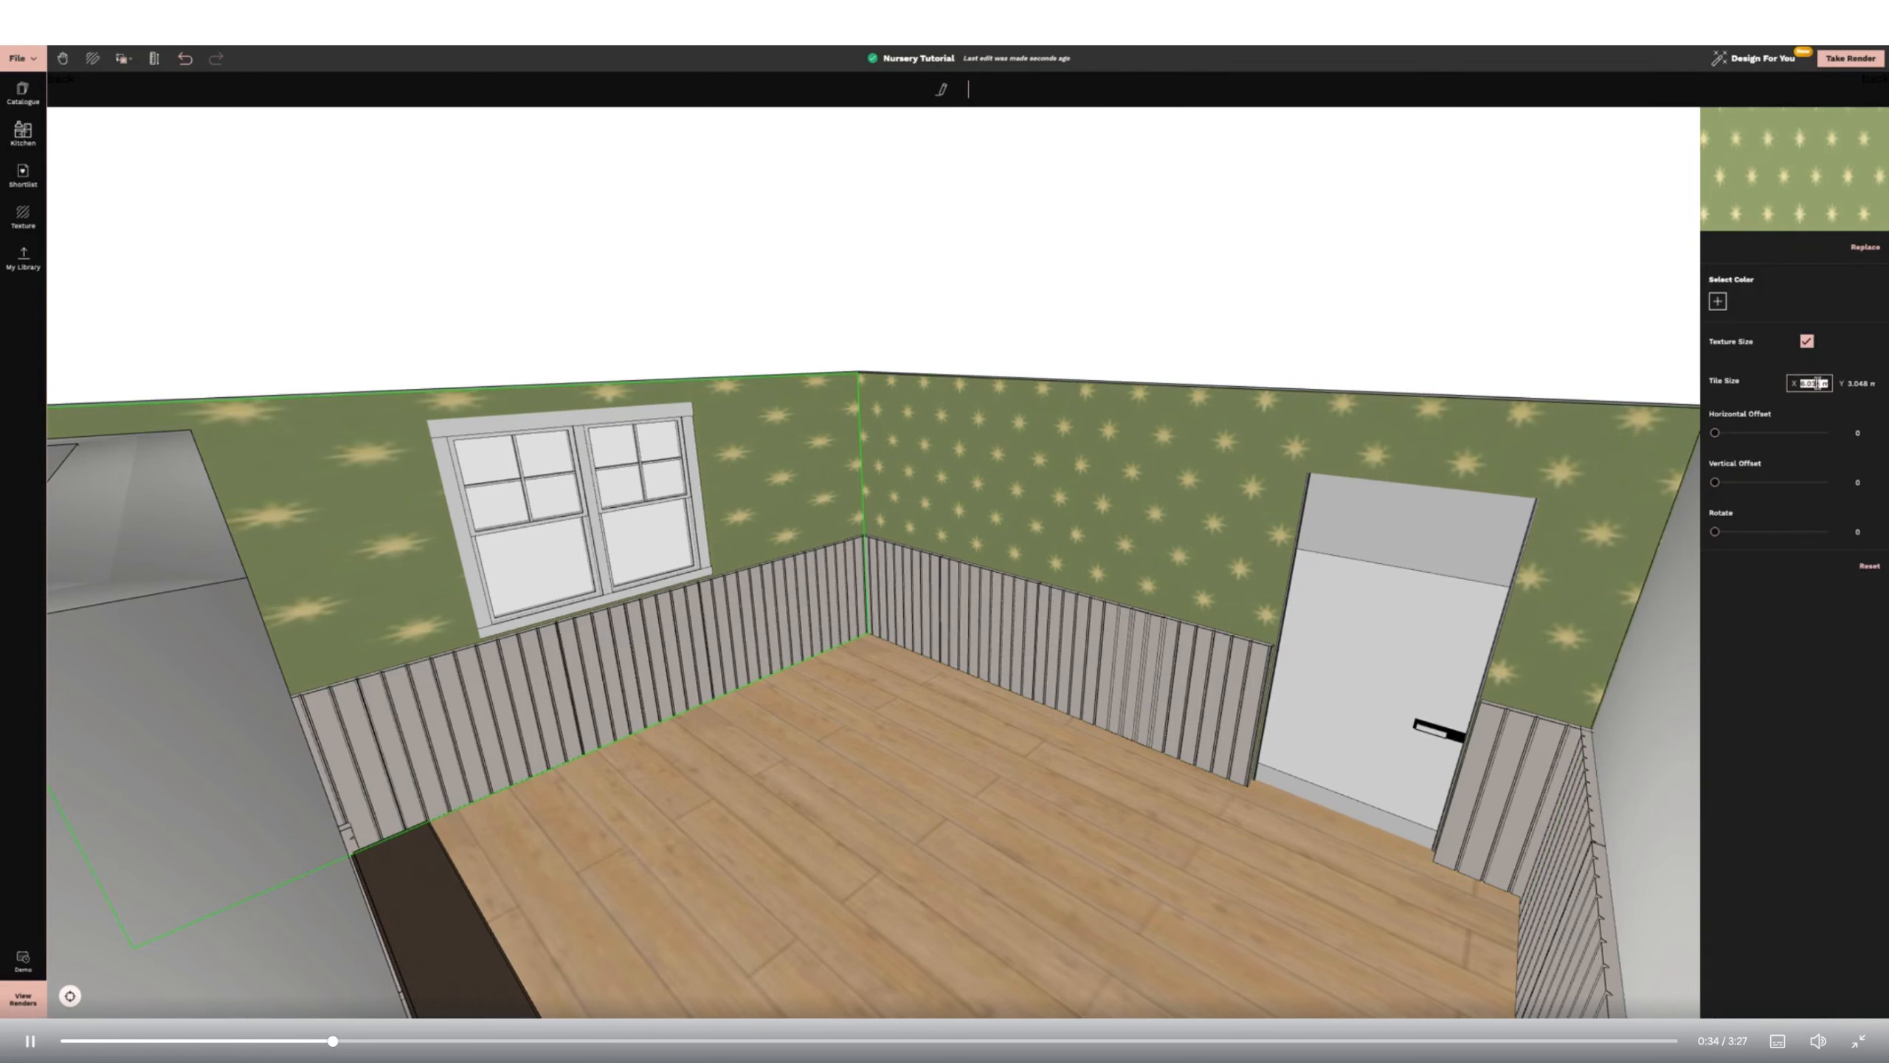
type("2.7")
key("Return")
Apply the uploaded star texture to another bare wall with custom texture size enabled and a 3.7 m tile width.
left_click_drag(1158, 751, 1309, 718)
left_click(36, 235)
left_click(117, 366)
left_click(1398, 432)
left_click(1807, 341)
triple_click(1819, 383)
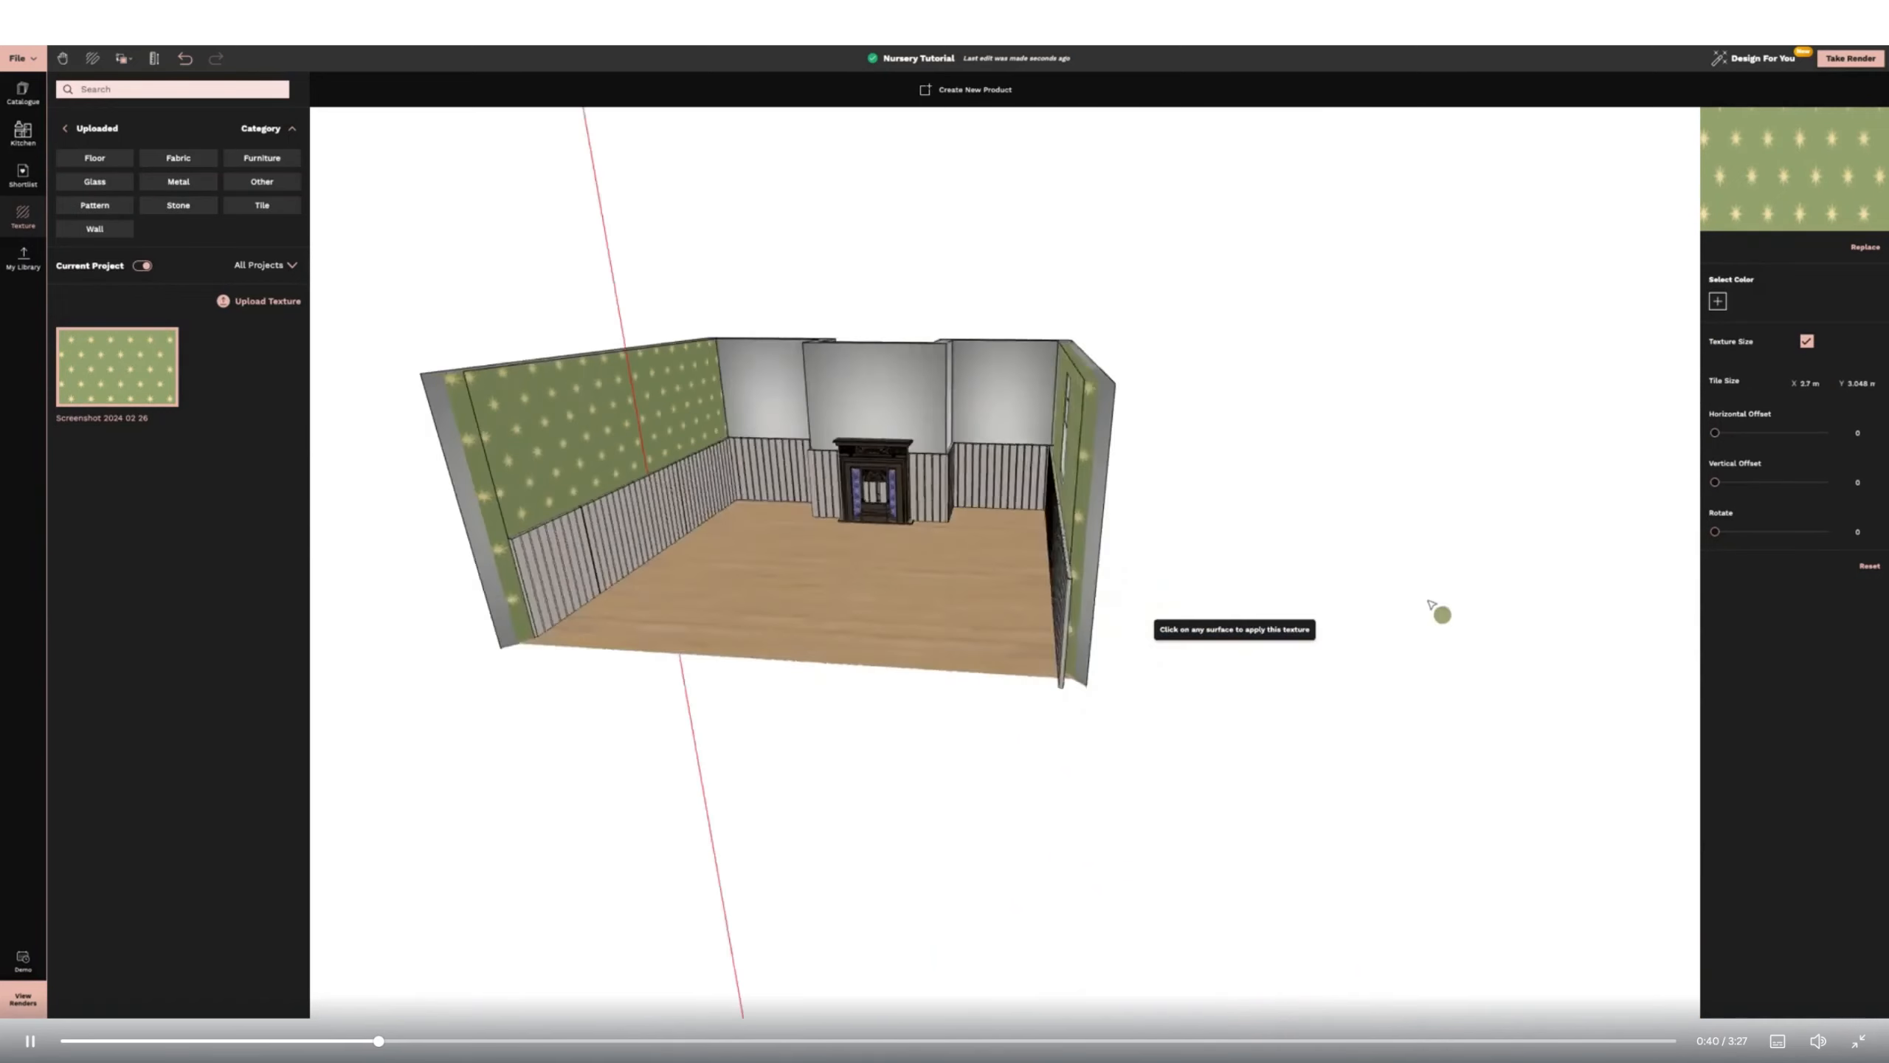
Apply the green star texture to the chimney breast and the alcove walls on both sides of the fireplace.
left_click(678, 425)
left_click(808, 417)
left_click(919, 426)
left_click_drag(927, 430, 518, 497)
left_click(383, 463)
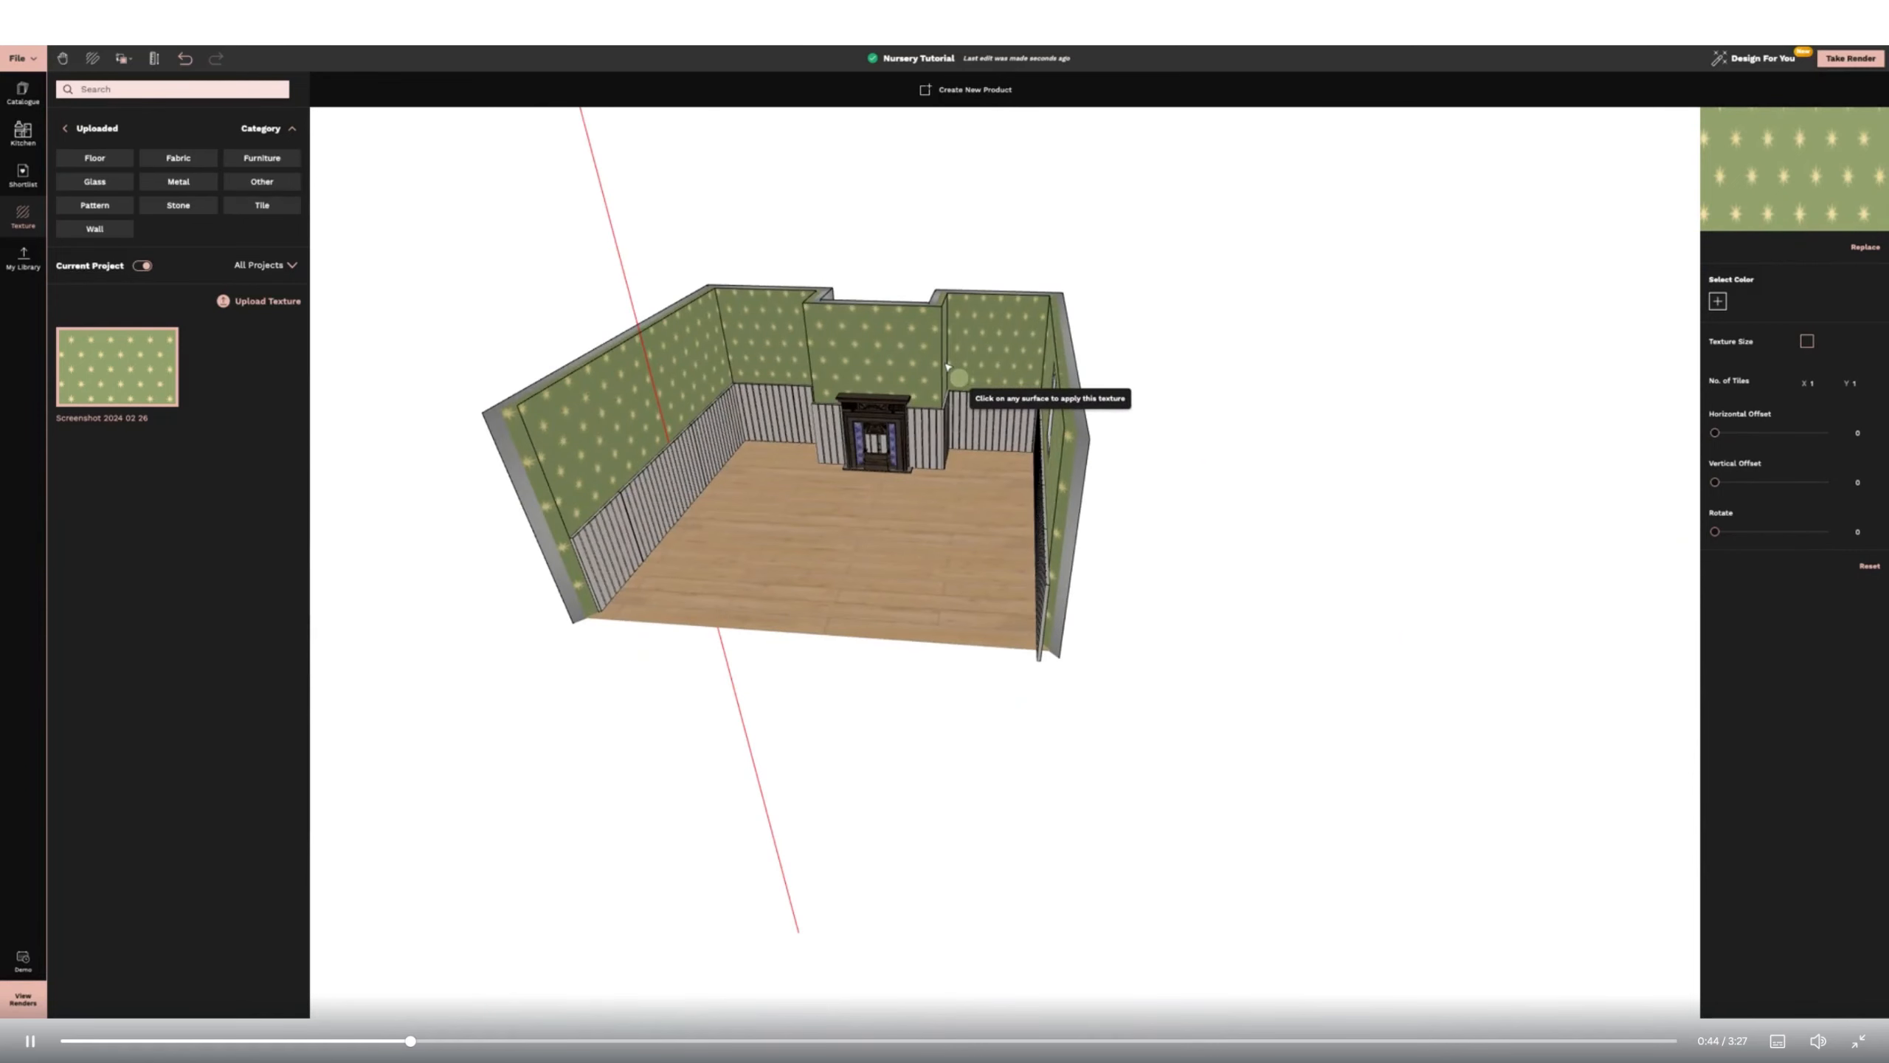
key("Escape")
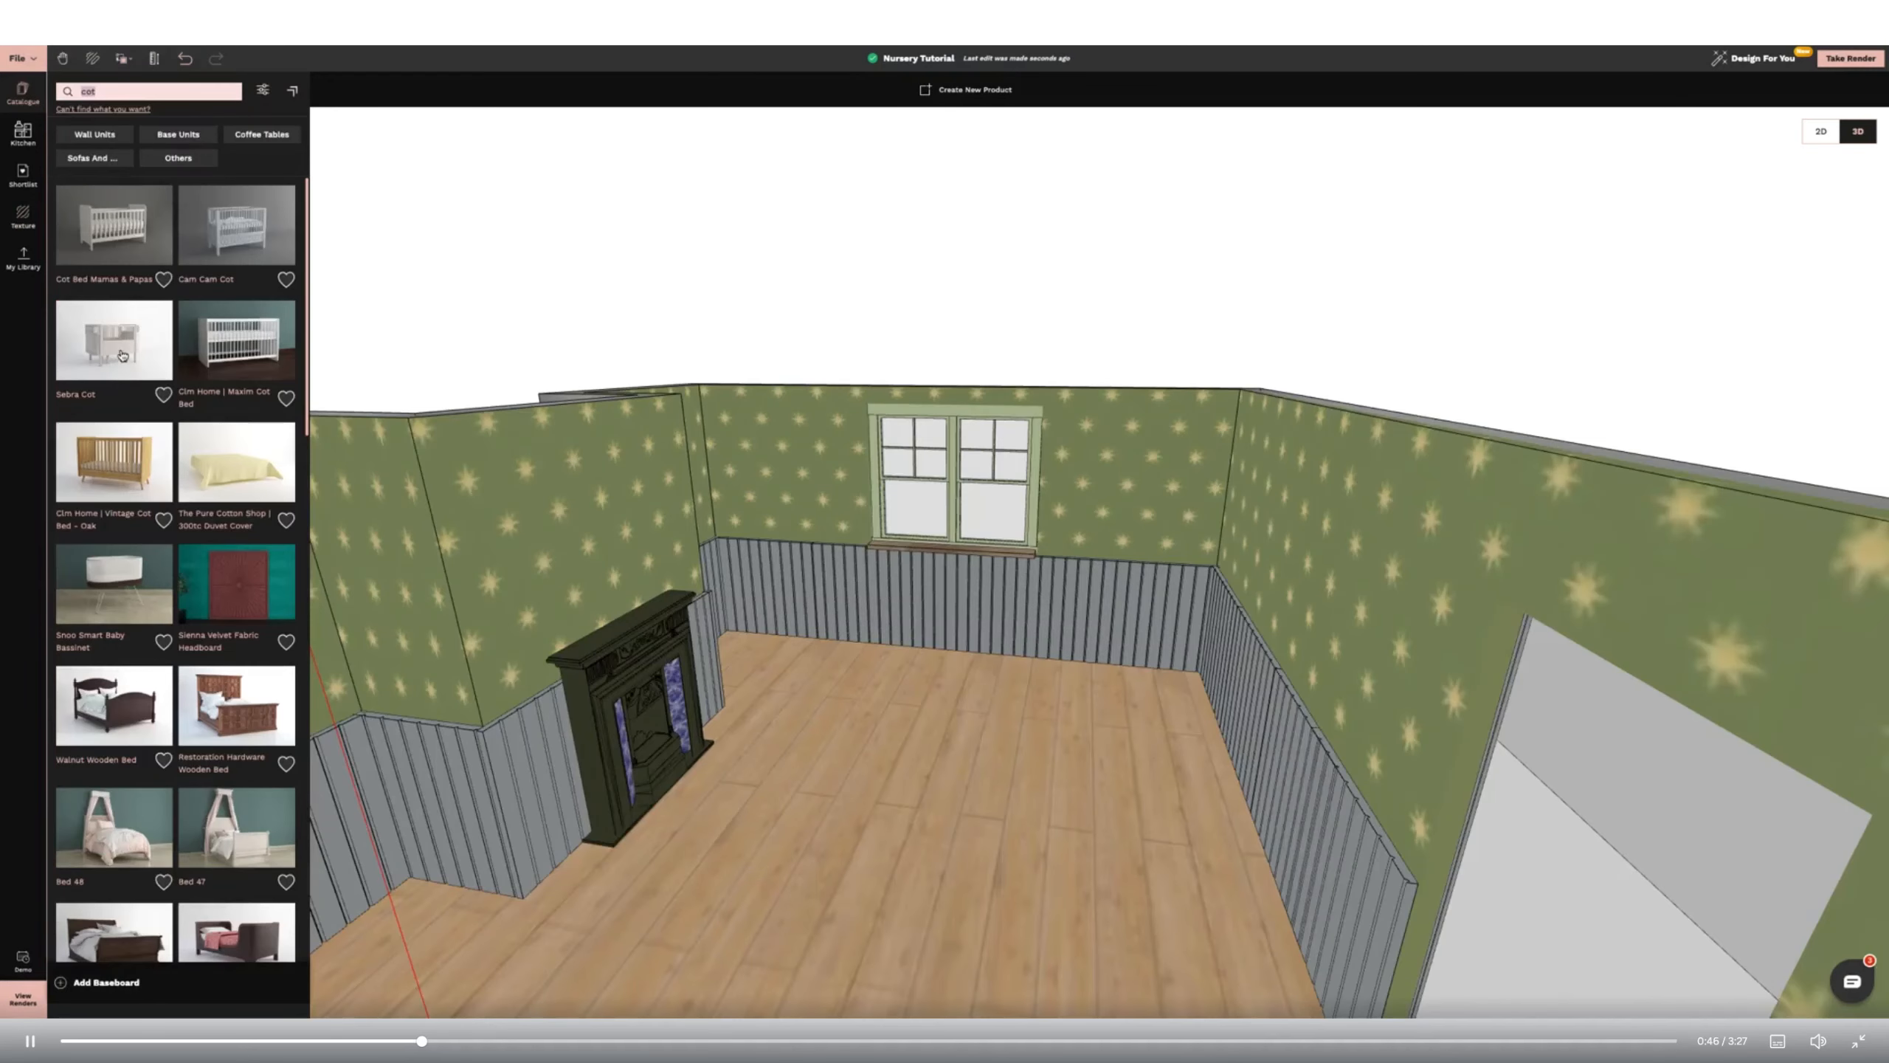
Place the Sebra Cot in the room, rotate it parallel to the door wall and shift it along that wall.
left_click_drag(122, 356, 1177, 704)
left_click(873, 96)
left_click(1177, 703)
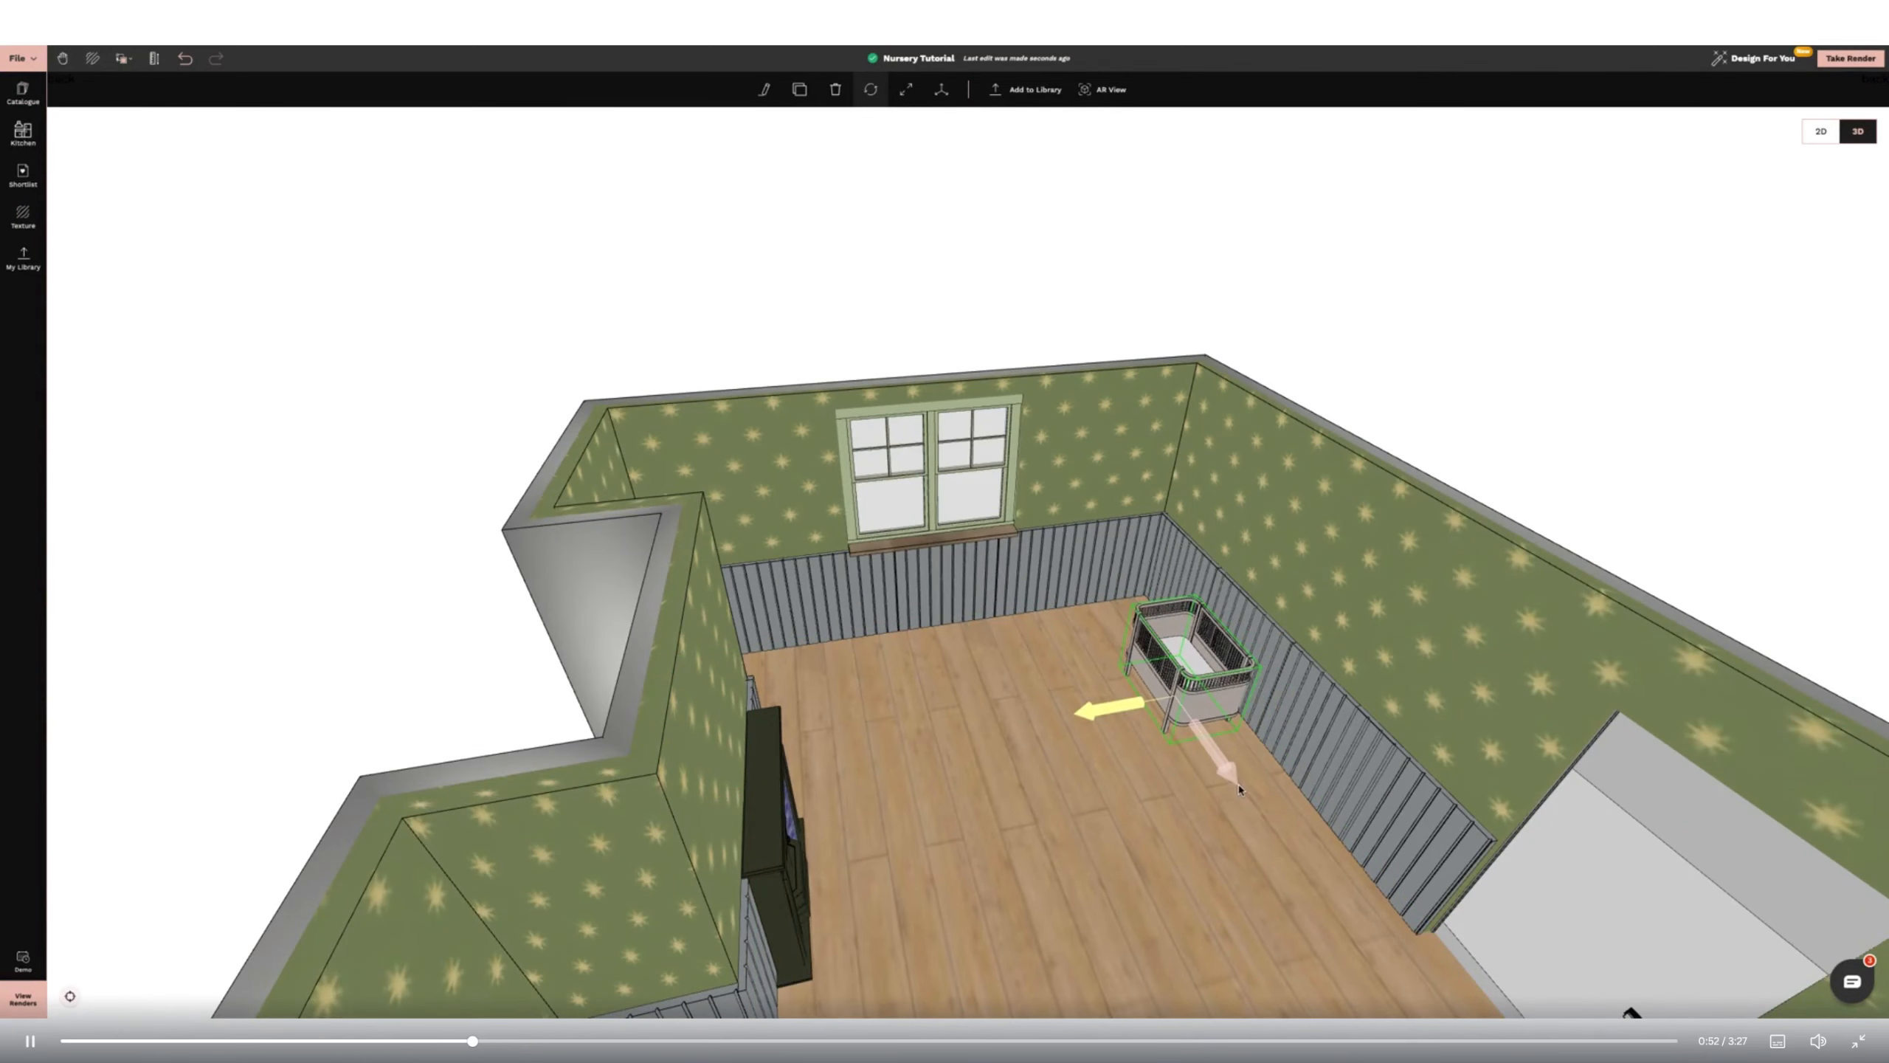
left_click_drag(1239, 790, 1248, 804)
left_click(1106, 806)
Search the catalogue for "changing table" and place the Changing Bed on the floor by the window wall, near the cot.
left_click(22, 92)
double_click(90, 91)
type("cha")
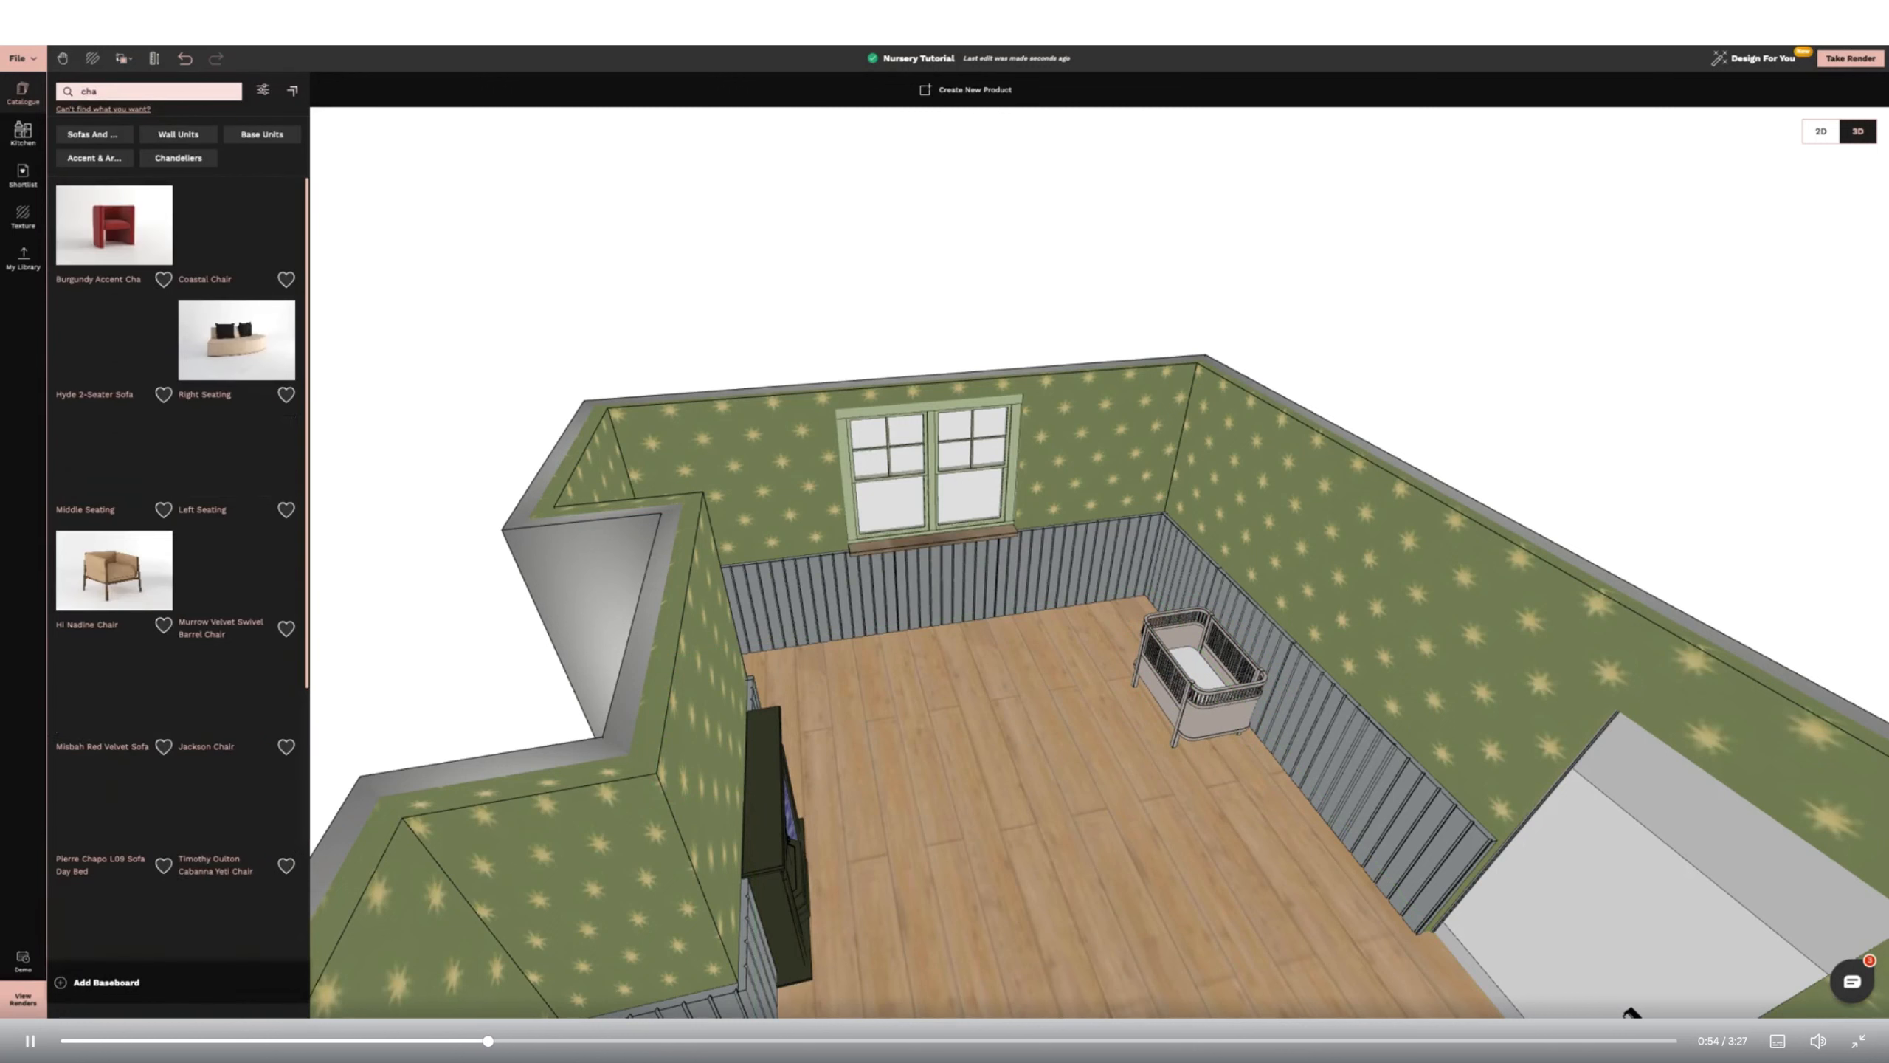
type("nging table")
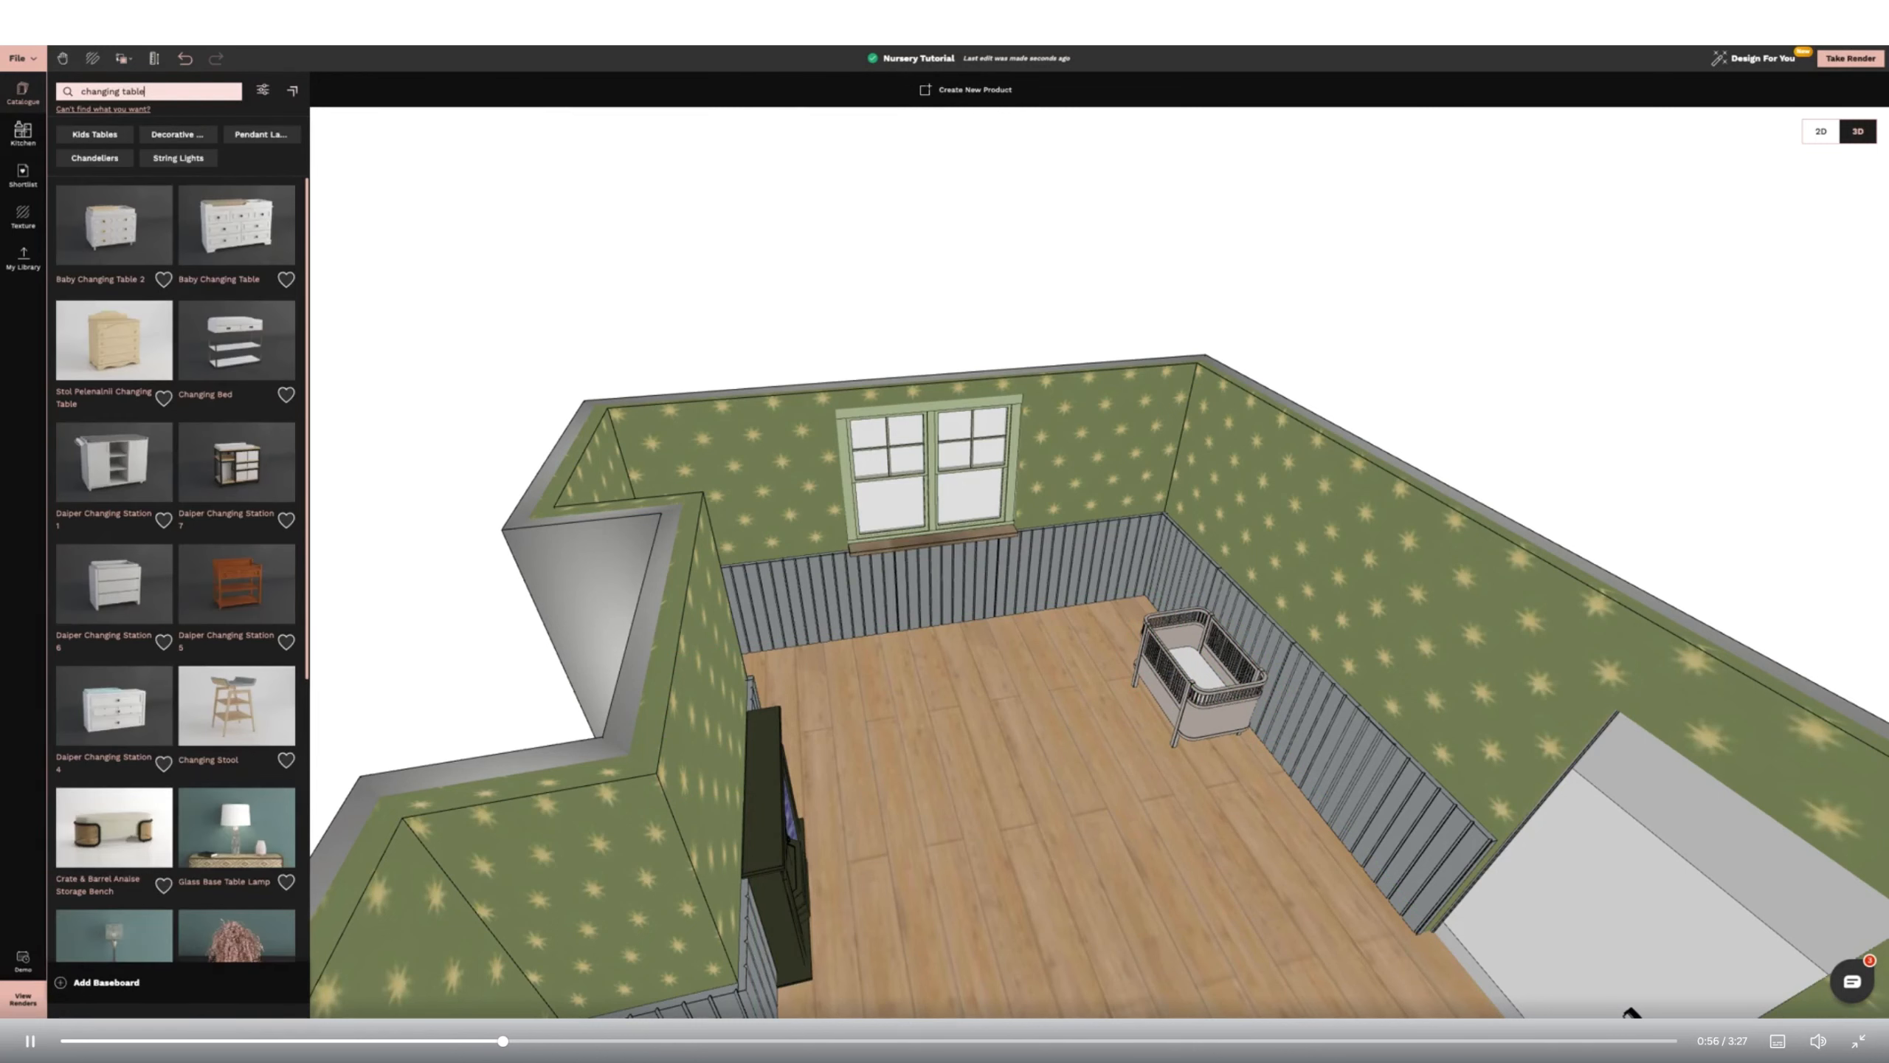
scroll(175, 538, "down", 1)
scroll(176, 538, "up", 1)
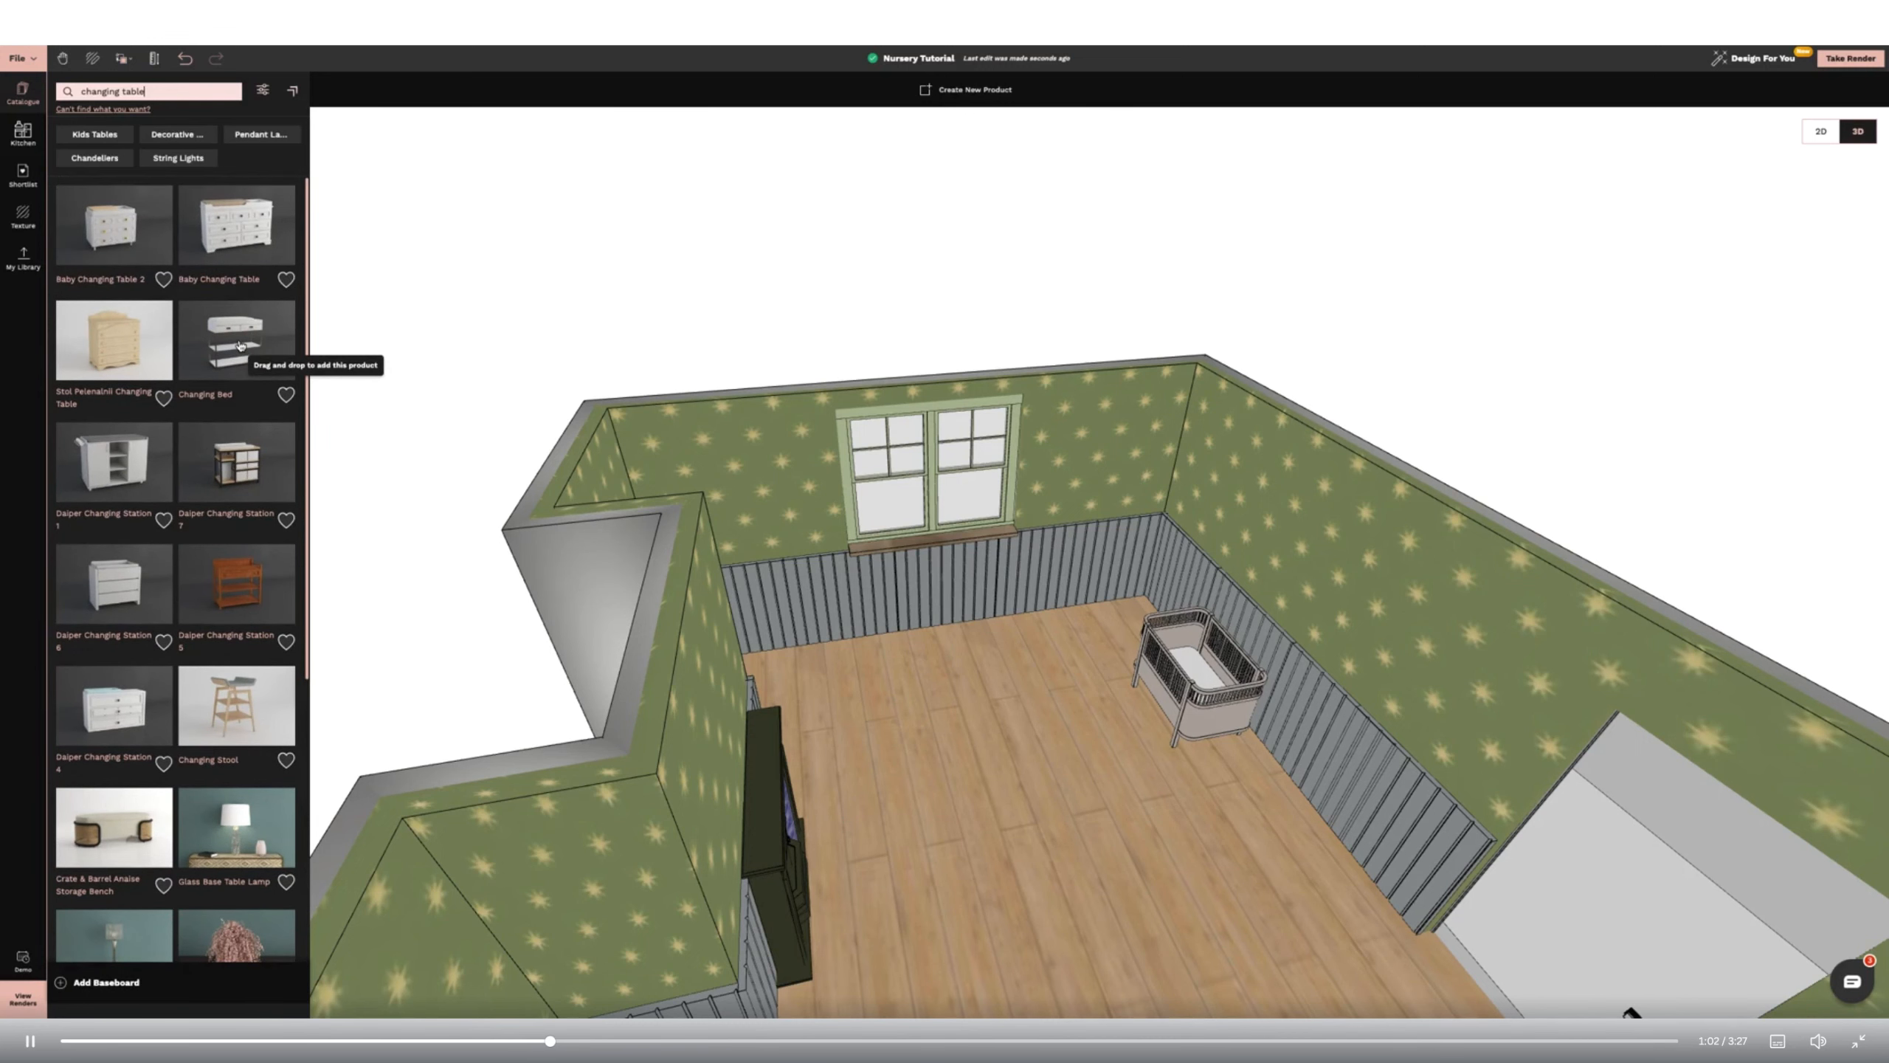
left_click_drag(240, 346, 1071, 574)
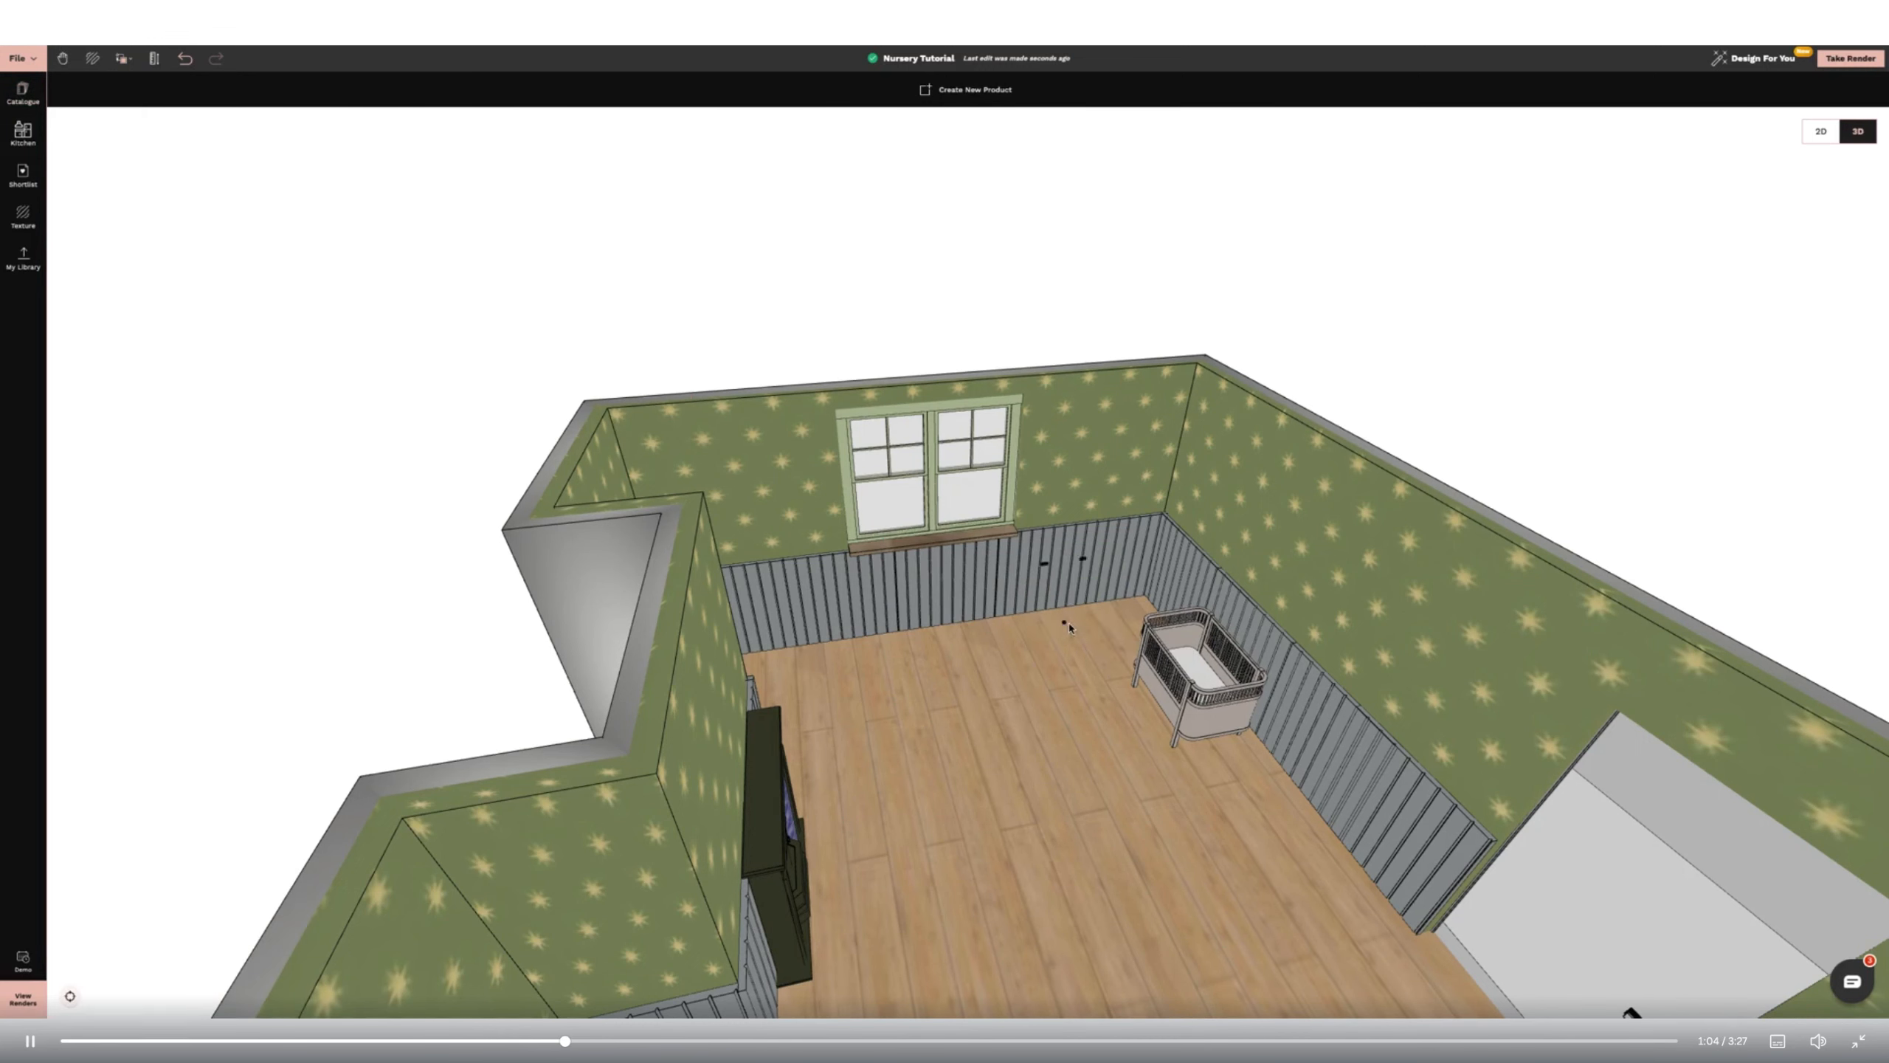
left_click(1071, 574)
Rotate the changing table and move it against the window wall, in the corner beside the cot.
left_click(871, 90)
left_click_drag(1068, 688, 1106, 694)
left_click_drag(1013, 641, 1081, 654)
left_click(1109, 709)
left_click(1165, 585)
left_click_drag(1191, 685, 1261, 811)
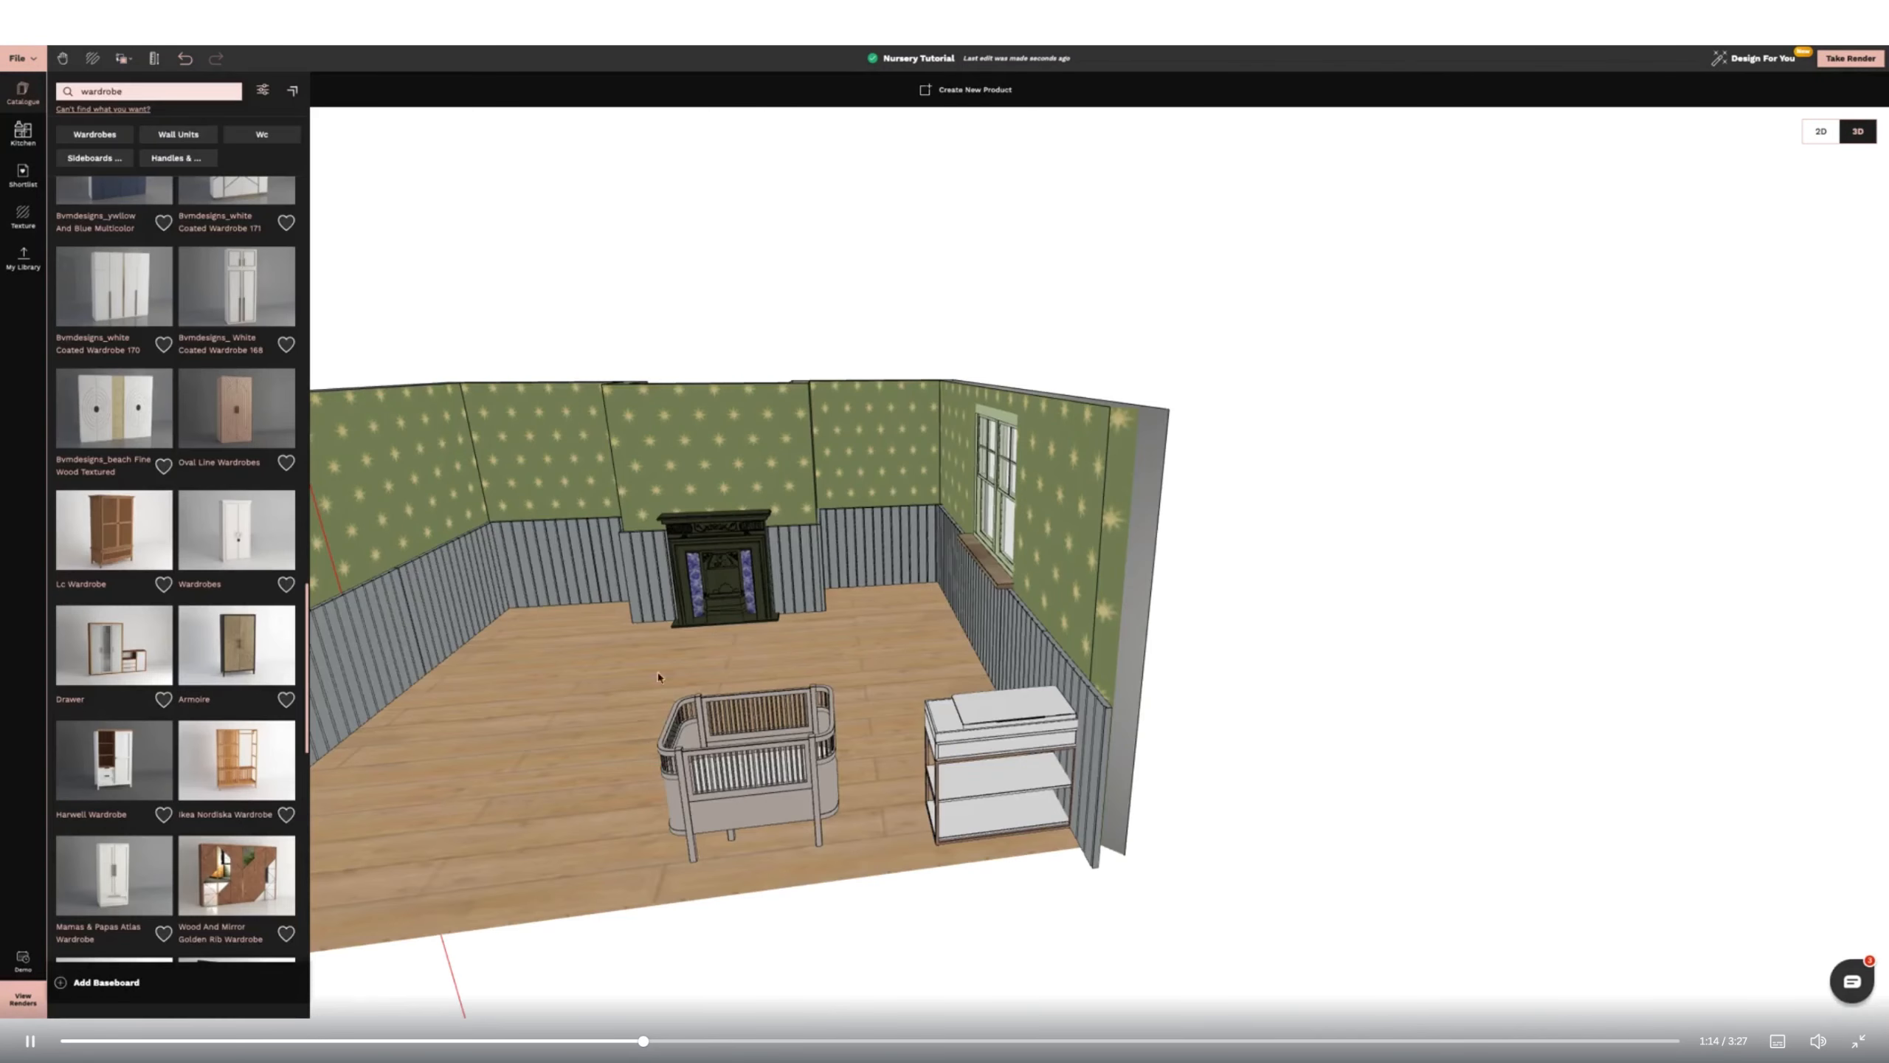
Place the slatted wooden wardrobe in the alcove between the fireplace and the window wall and rotate it to face the room.
left_click(898, 642)
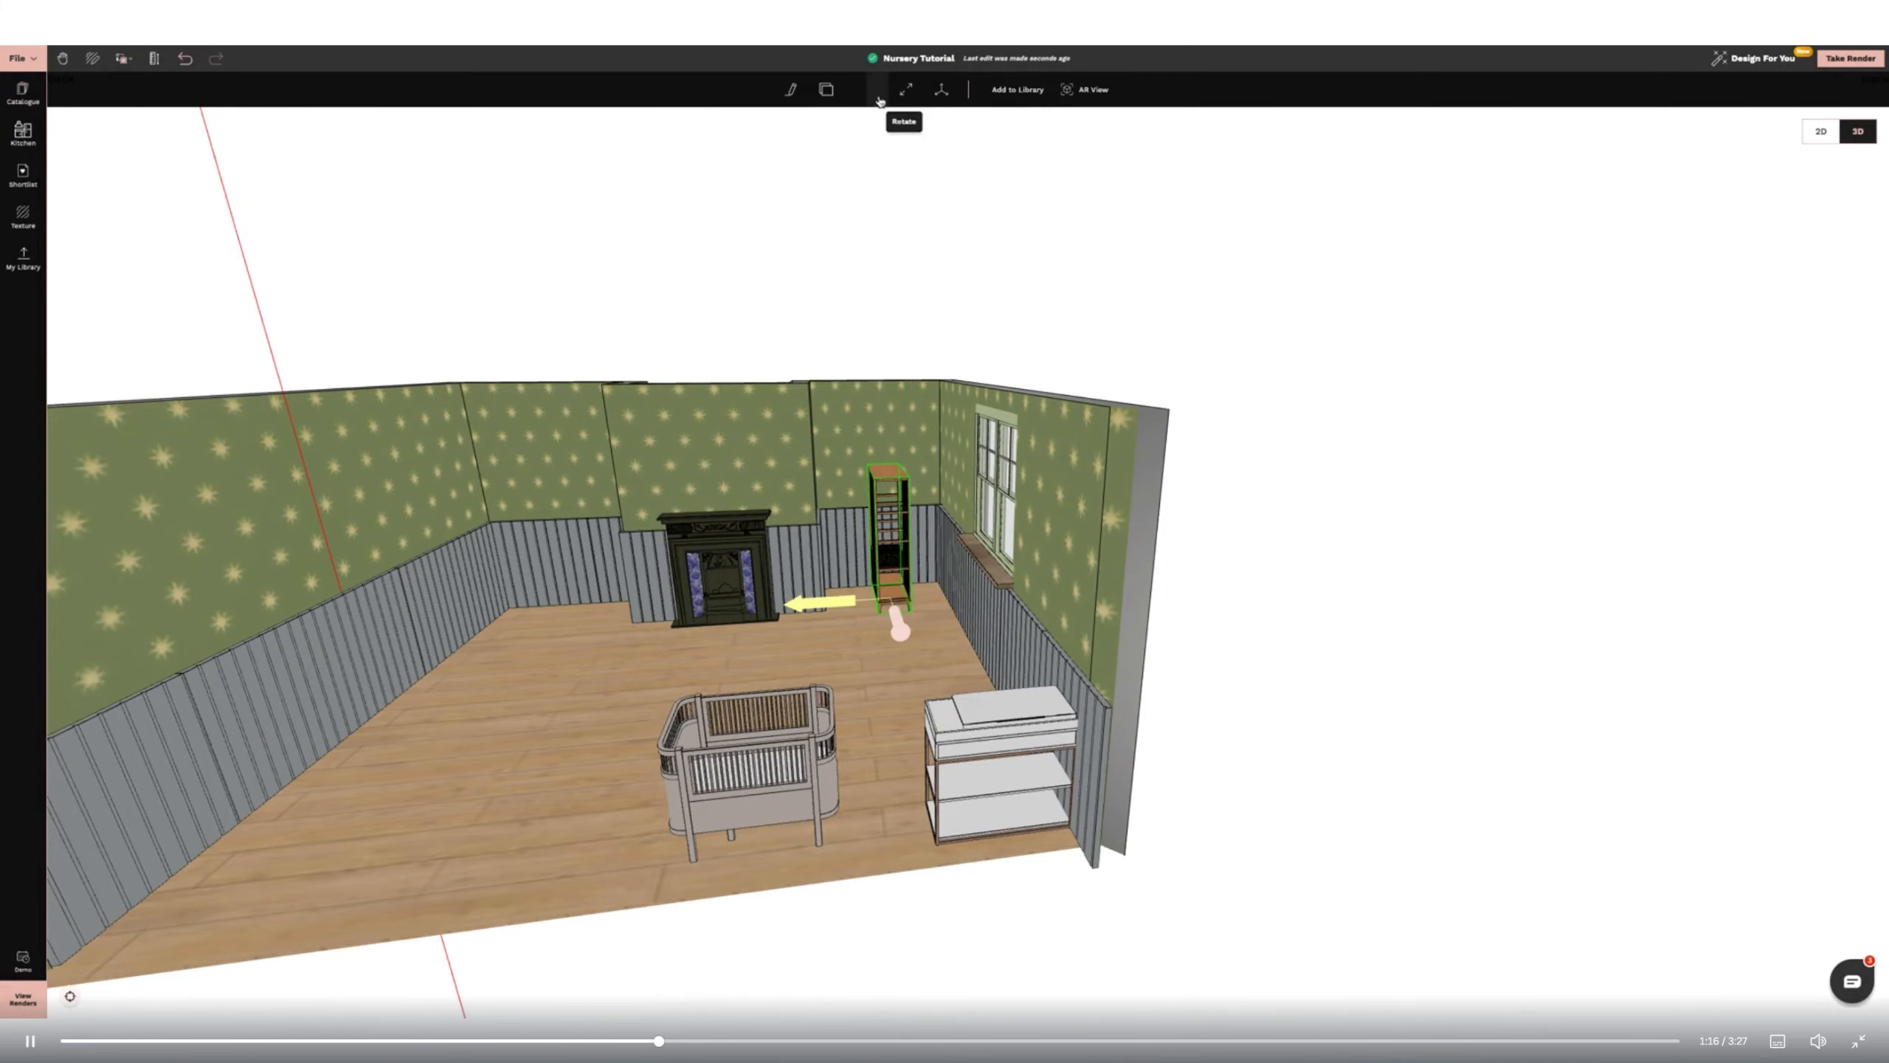
left_click(879, 95)
mouse_move(845, 537)
left_mouse_down()
mouse_move(831, 549)
mouse_move(830, 519)
left_mouse_up()
scroll(896, 469, "up", 10)
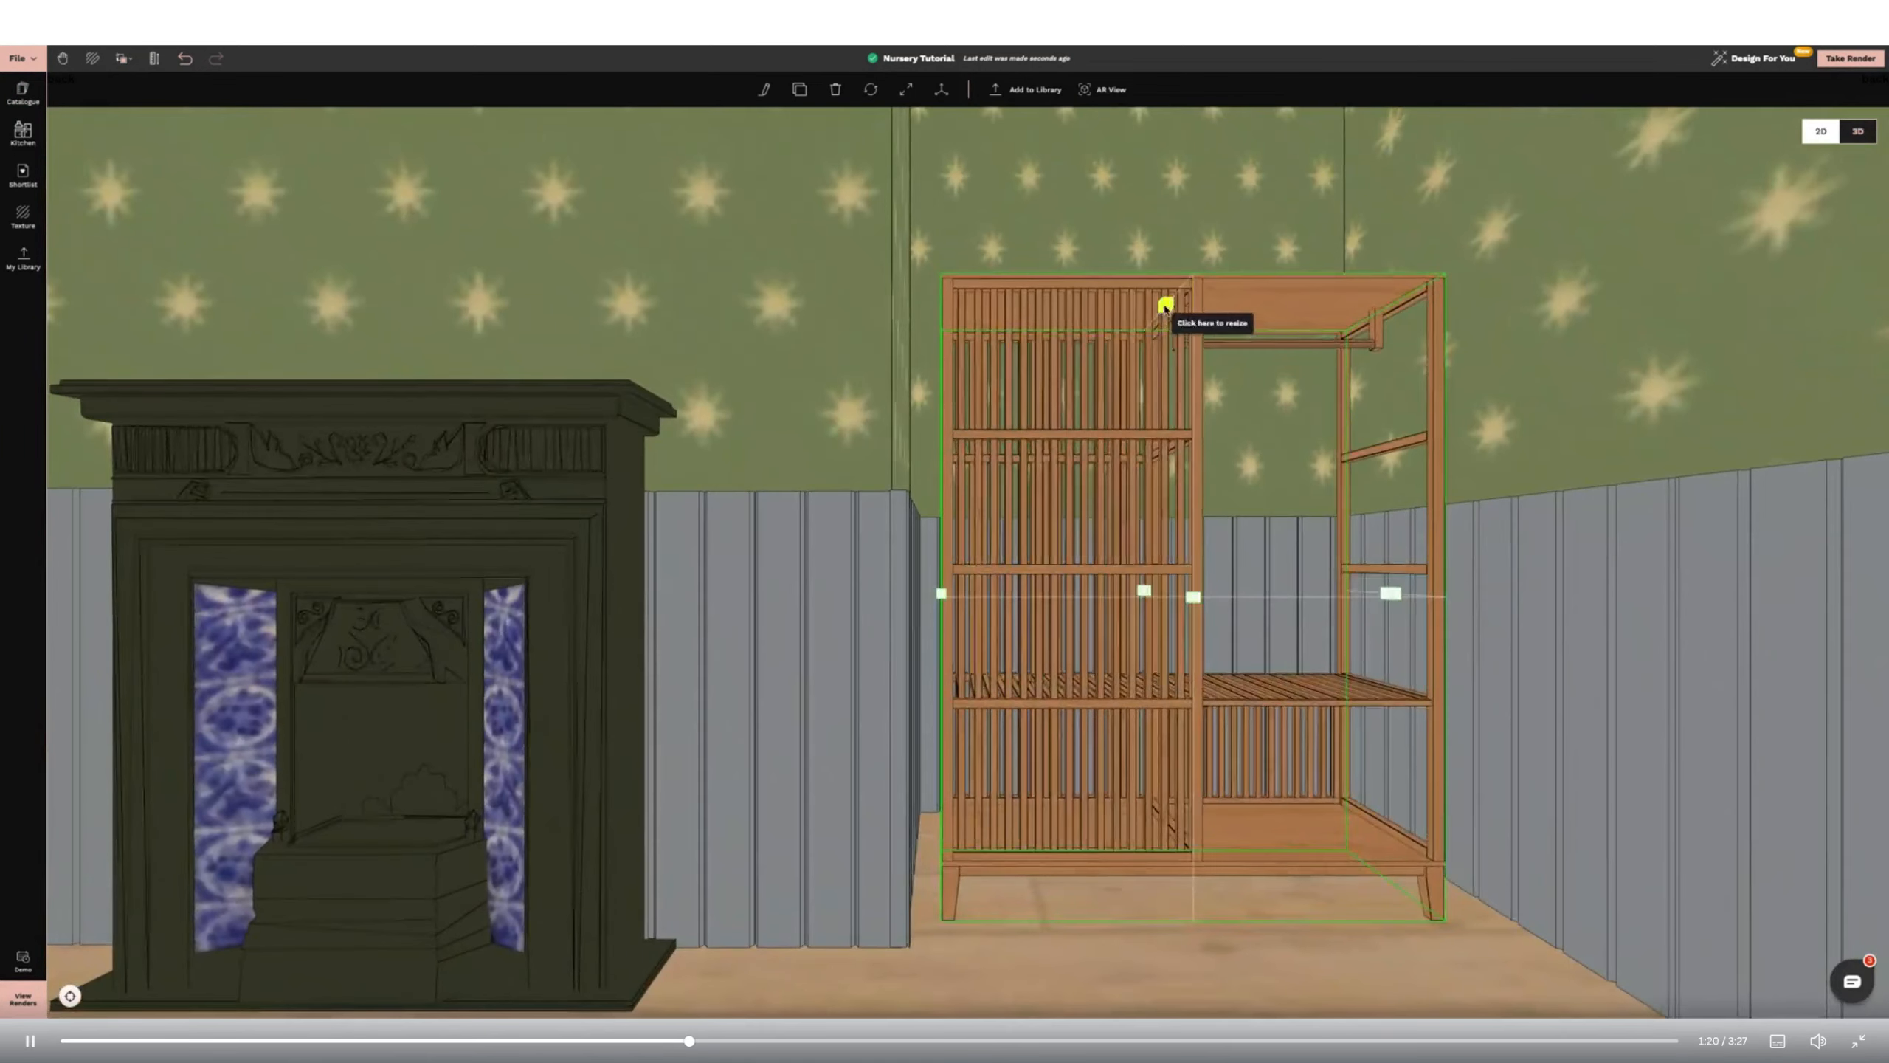
Adjust the wardrobe's position so that it sits within the alcove beside the fireplace.
scroll(1165, 305, "down", 10)
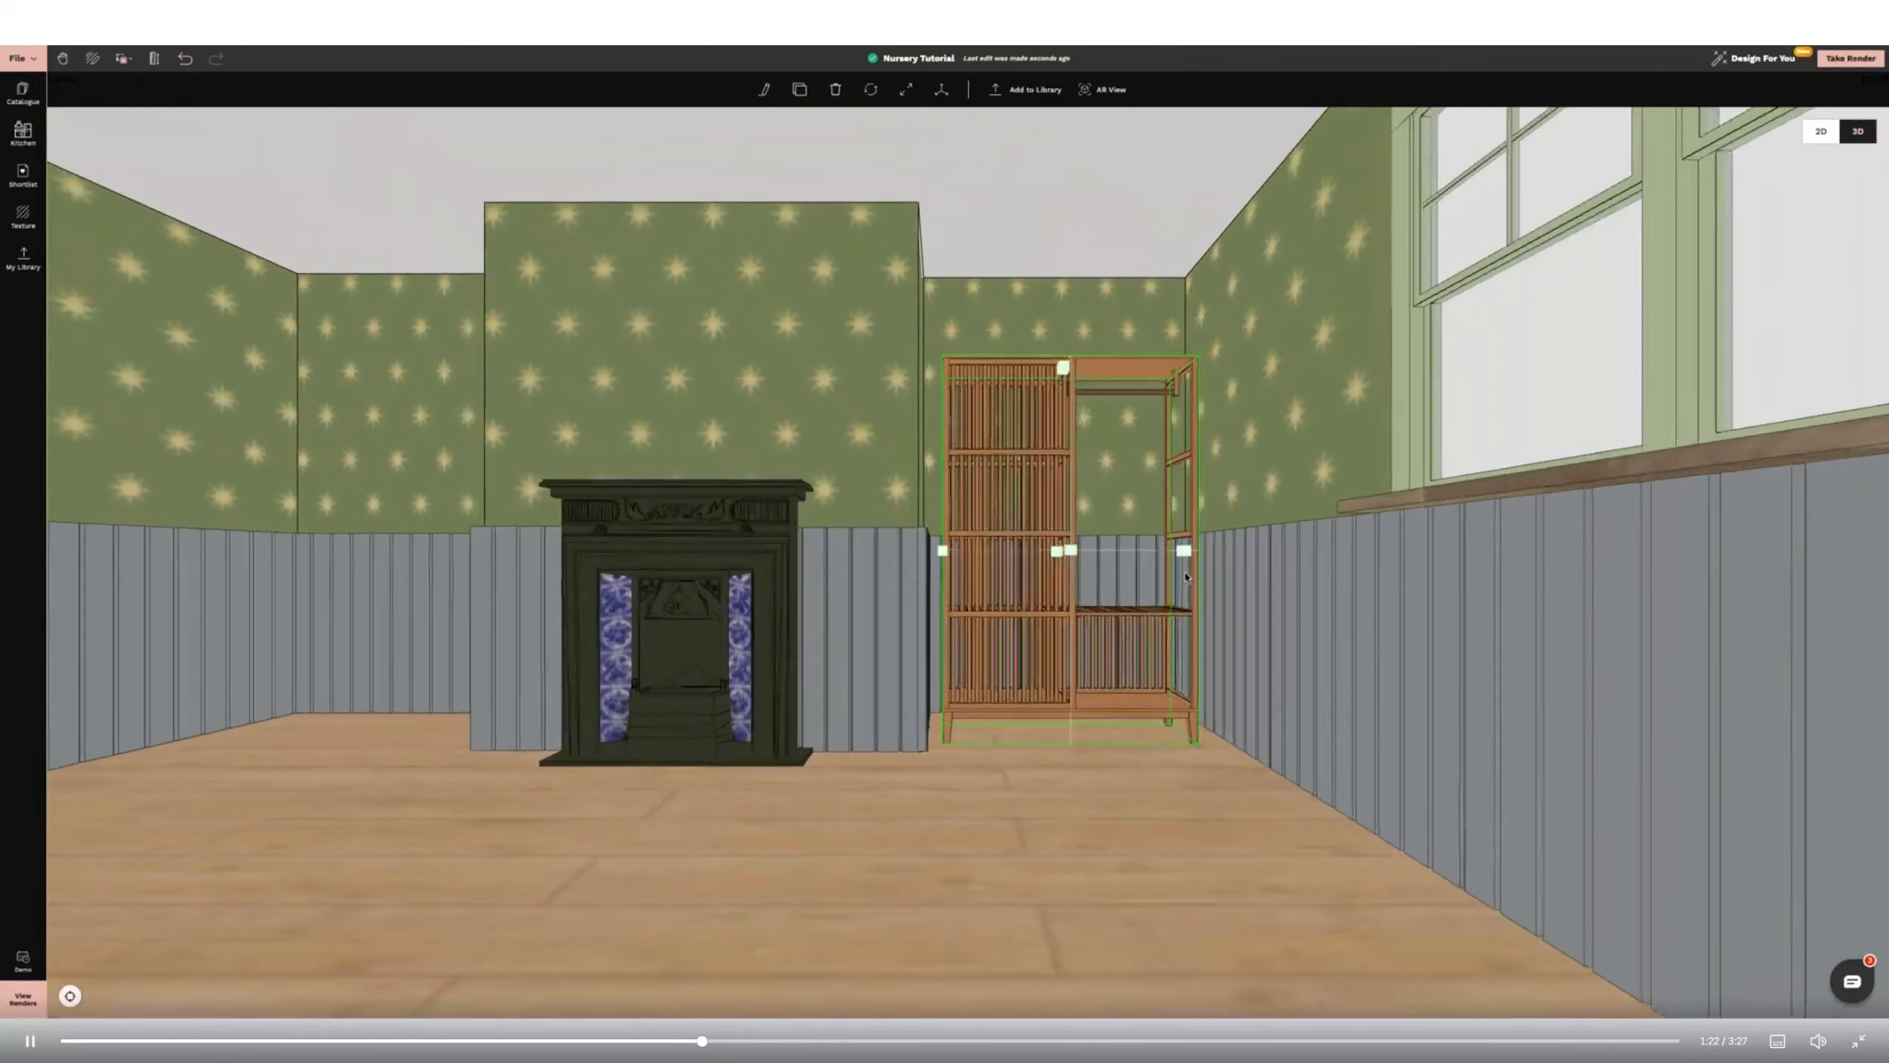
left_click_drag(1066, 367, 1164, 968)
left_click_drag(1071, 492, 1073, 481)
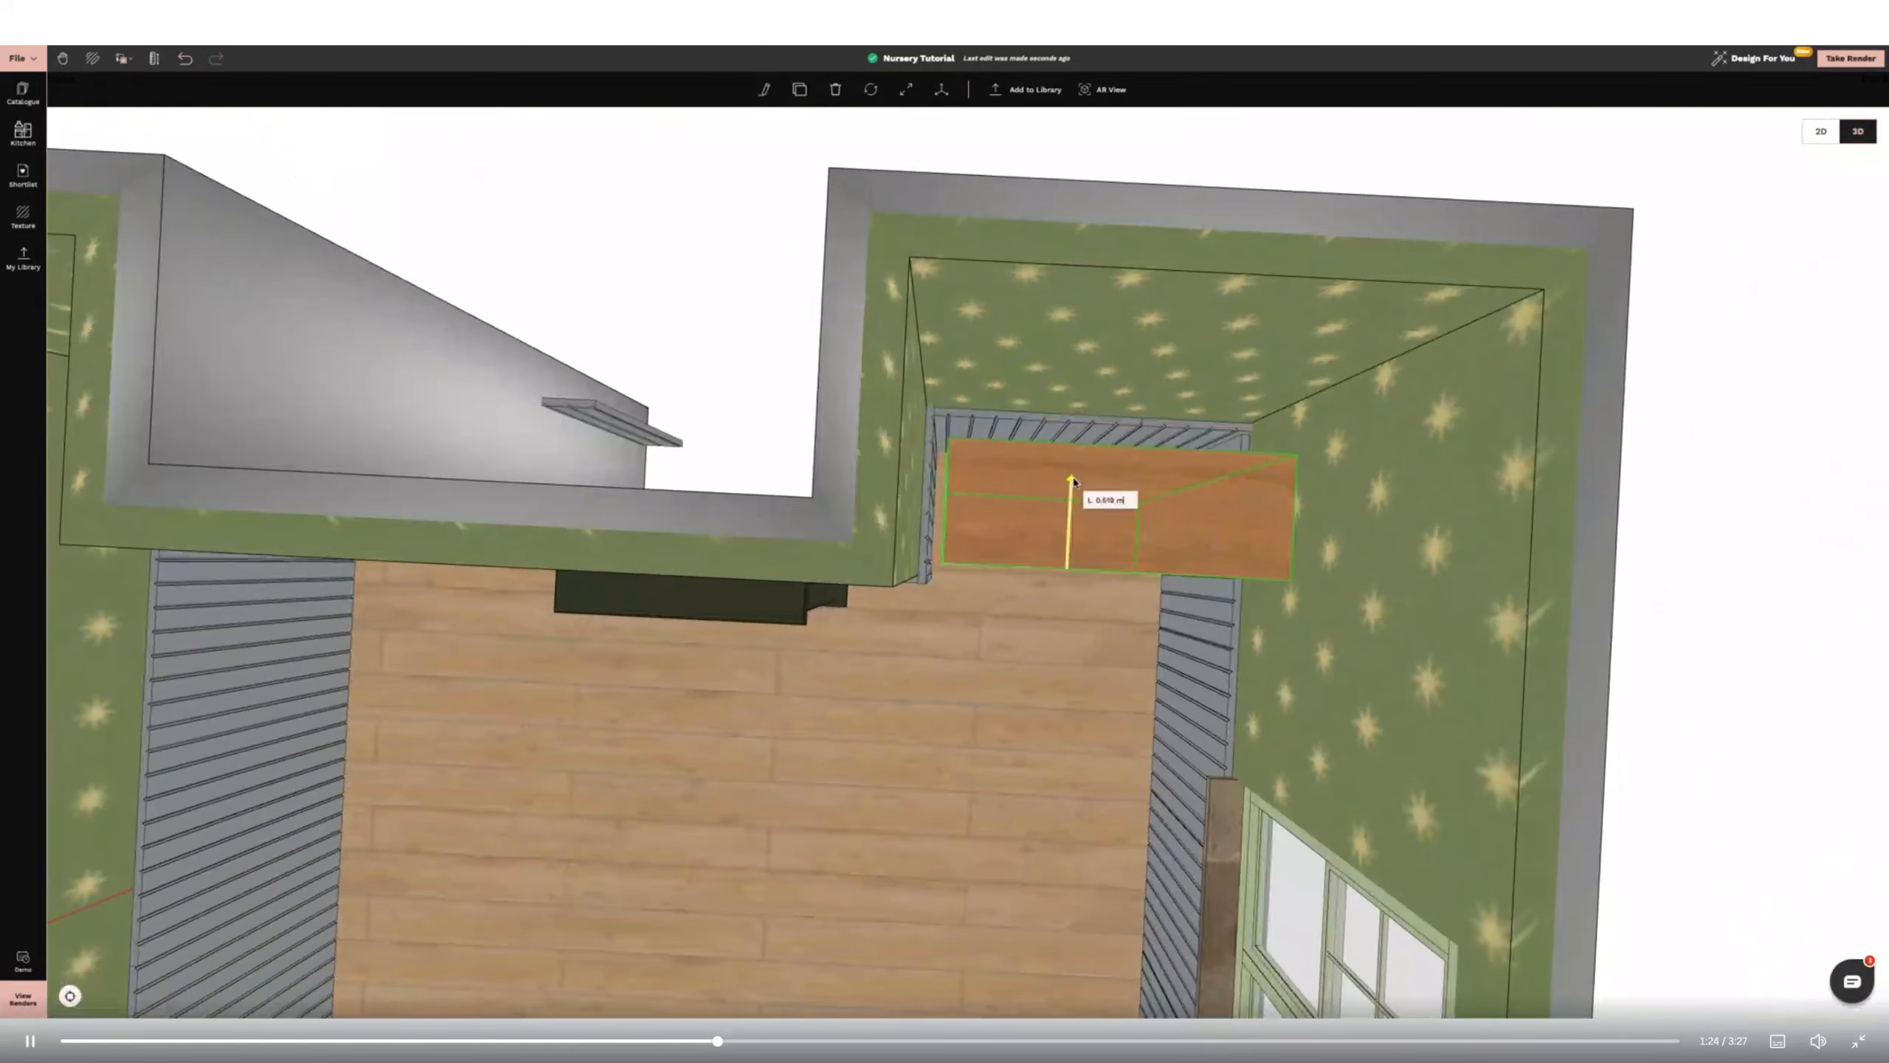
left_click(1067, 519)
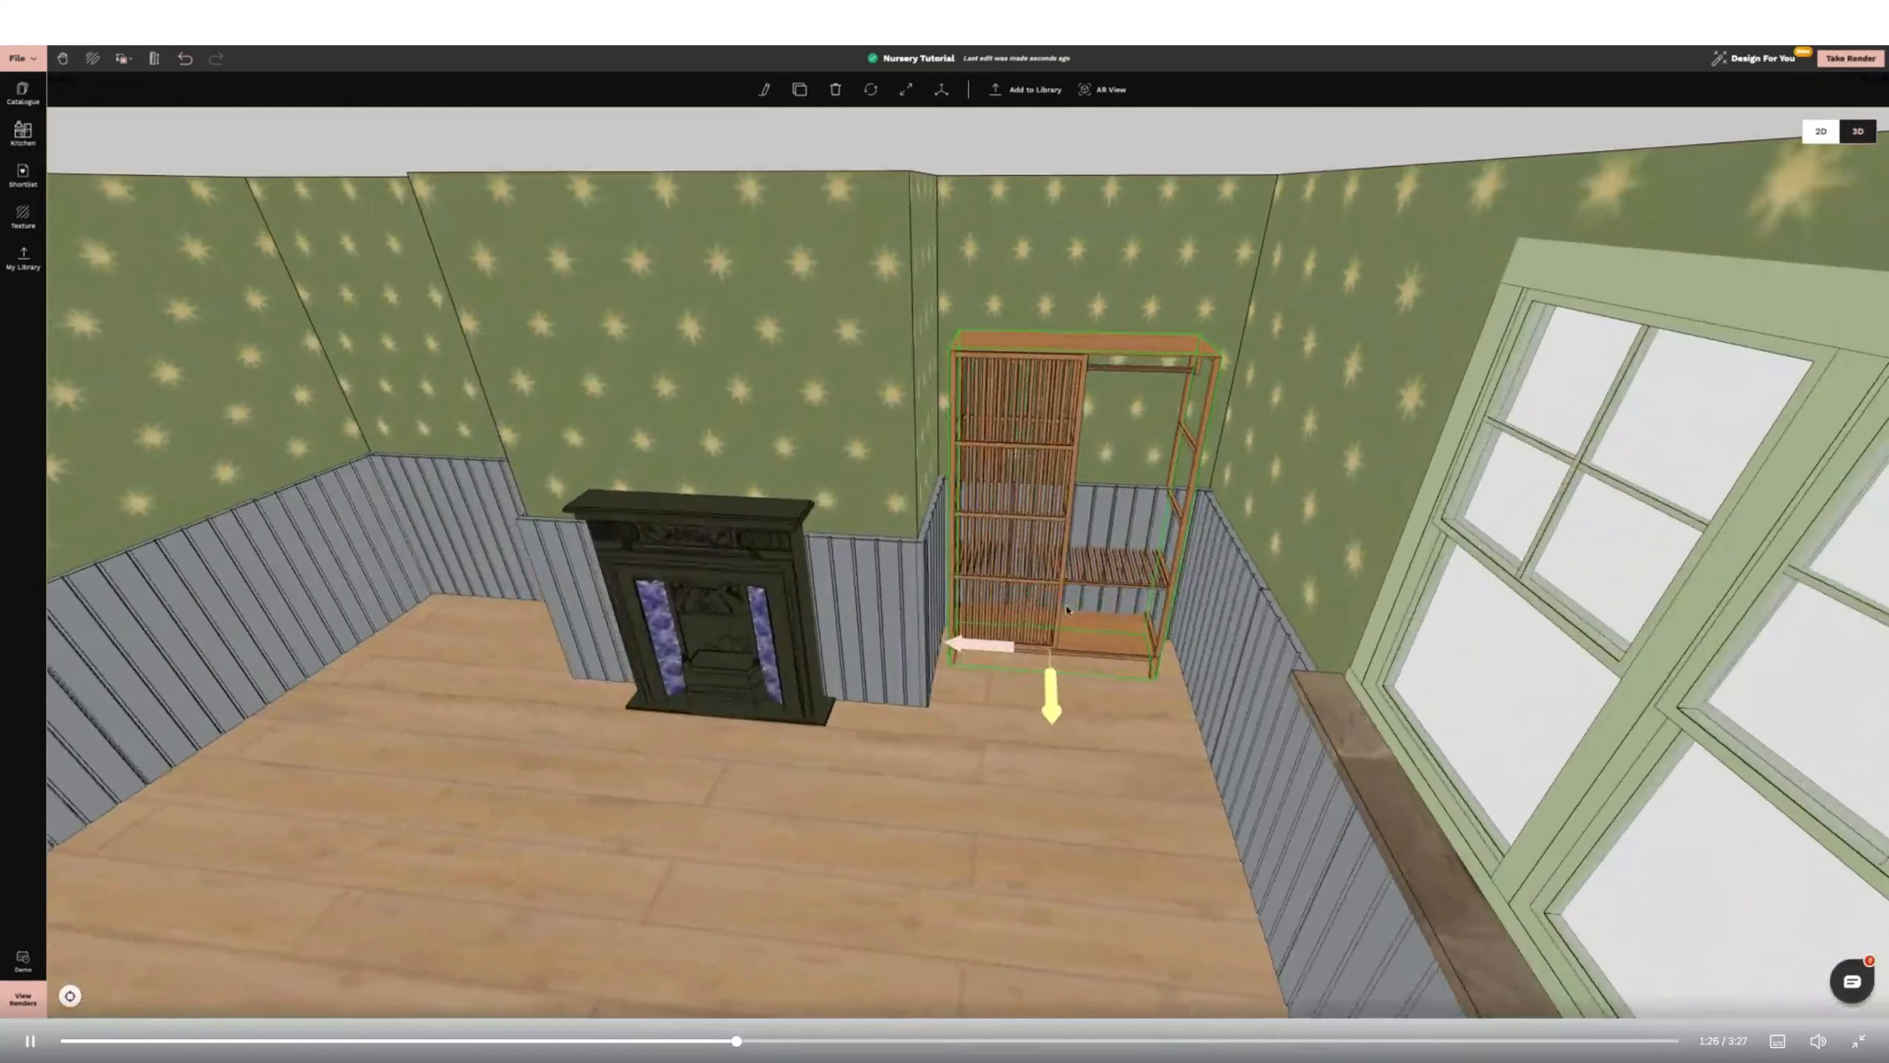
left_click_drag(1050, 689, 994, 667)
Widen the wardrobe on both sides to fill the alcove between the chimney breast and the window wall.
left_click(906, 89)
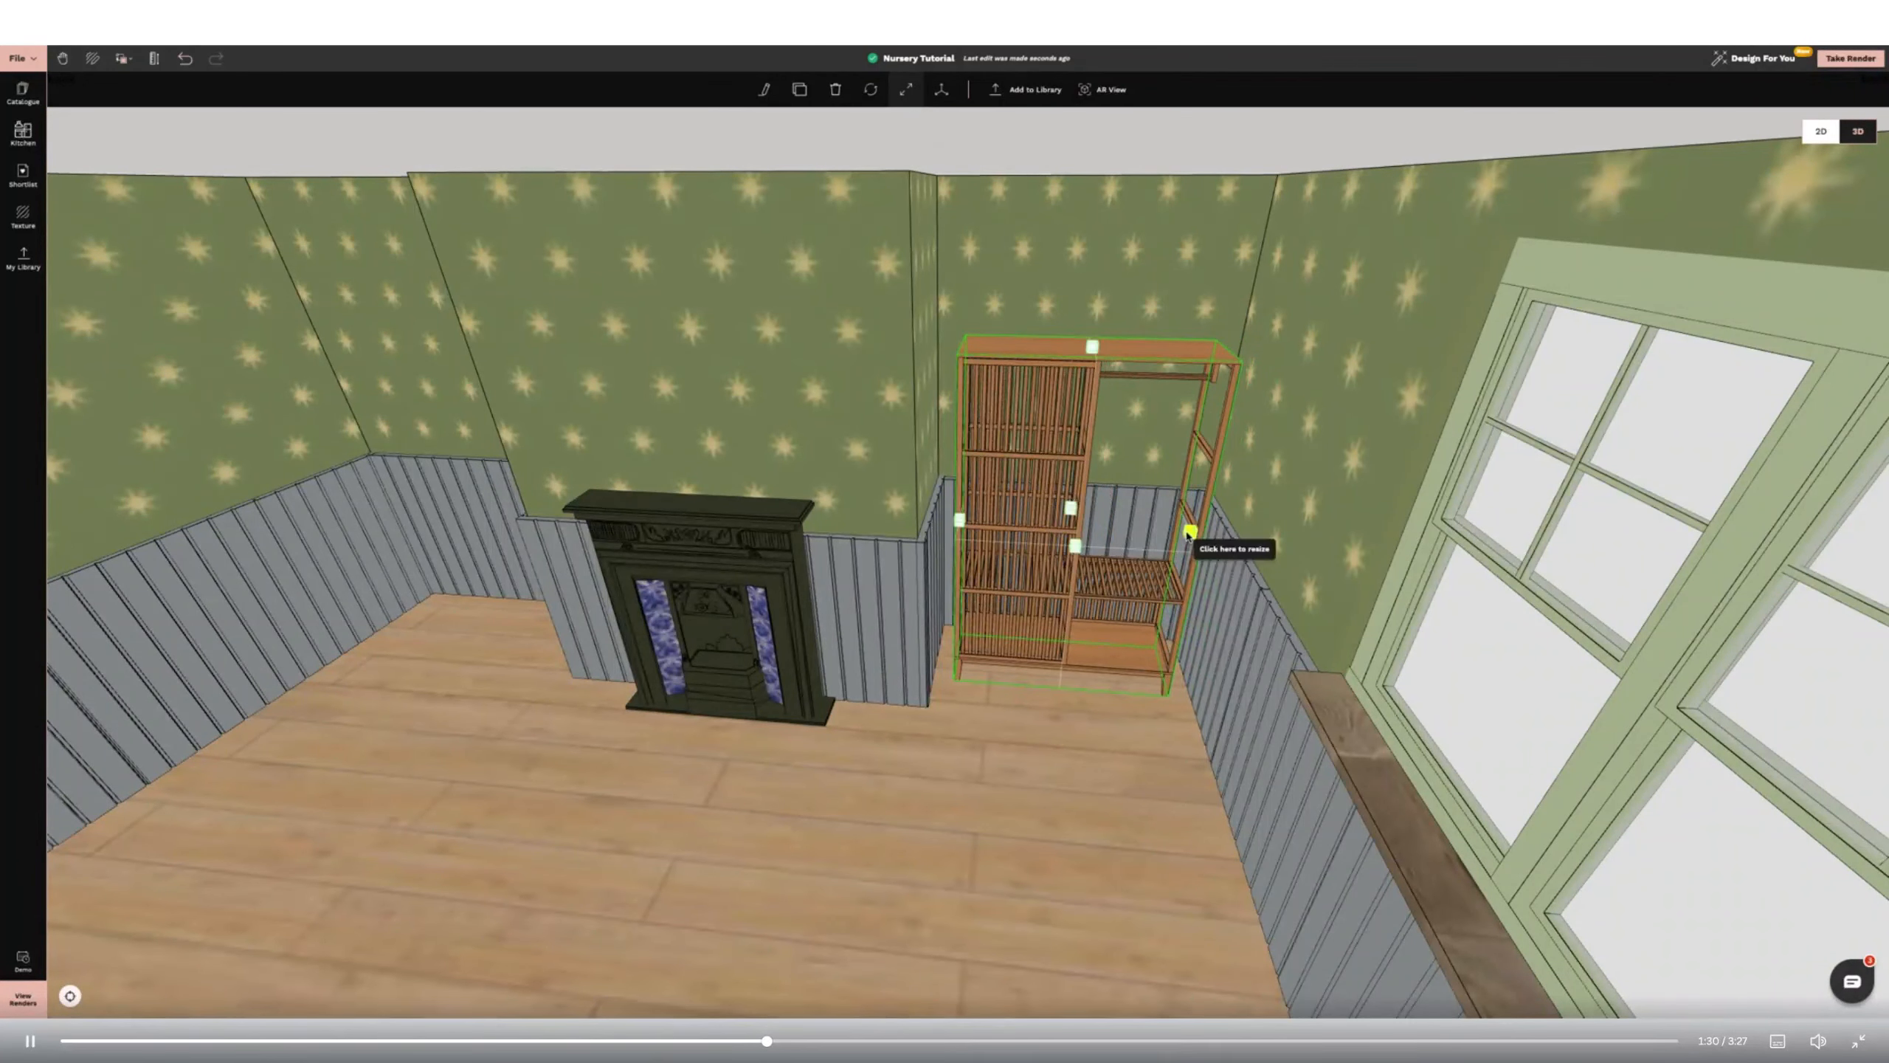
left_click_drag(1190, 534, 1211, 542)
left_click_drag(961, 523, 944, 526)
left_click(1049, 742)
left_click_drag(1049, 741, 1065, 719)
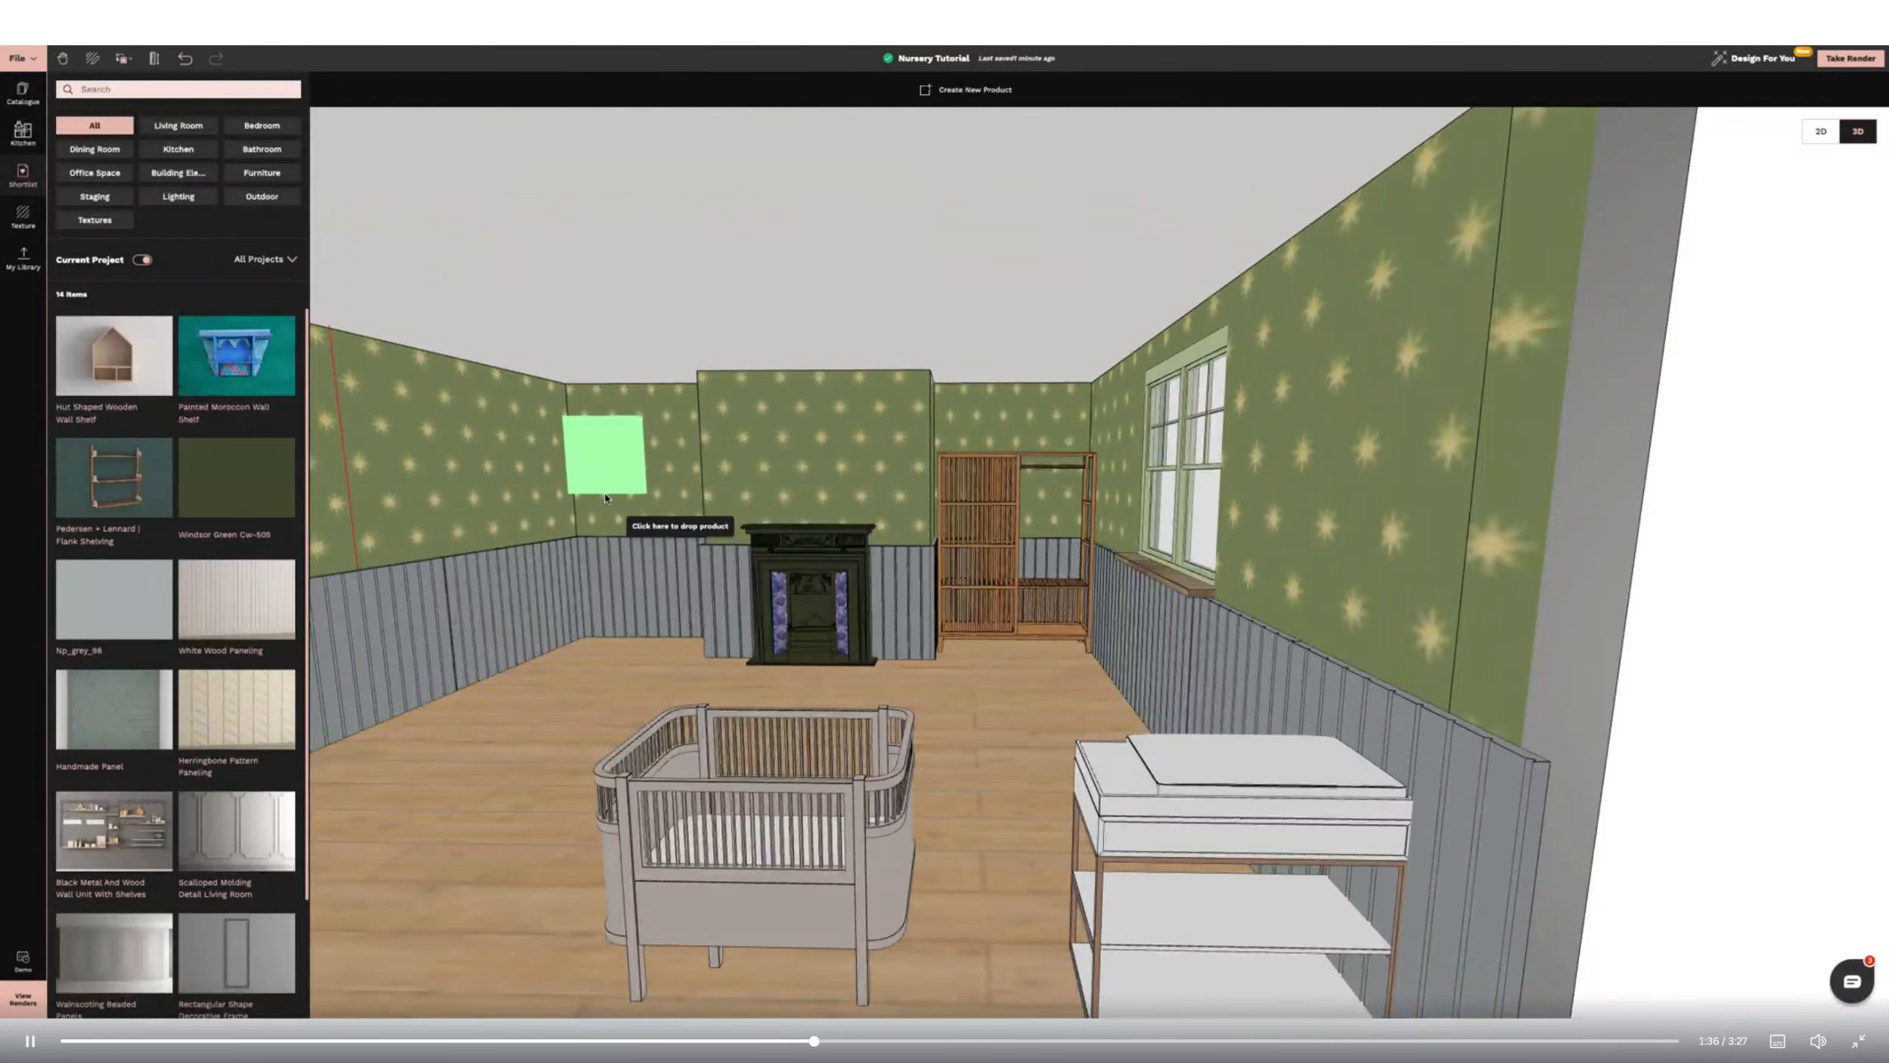
Place the three-tier wooden wall shelf from the shortlist on the empty alcove wall beside the fireplace.
left_click(608, 501)
scroll(871, 583, "up", 5)
left_click(871, 582)
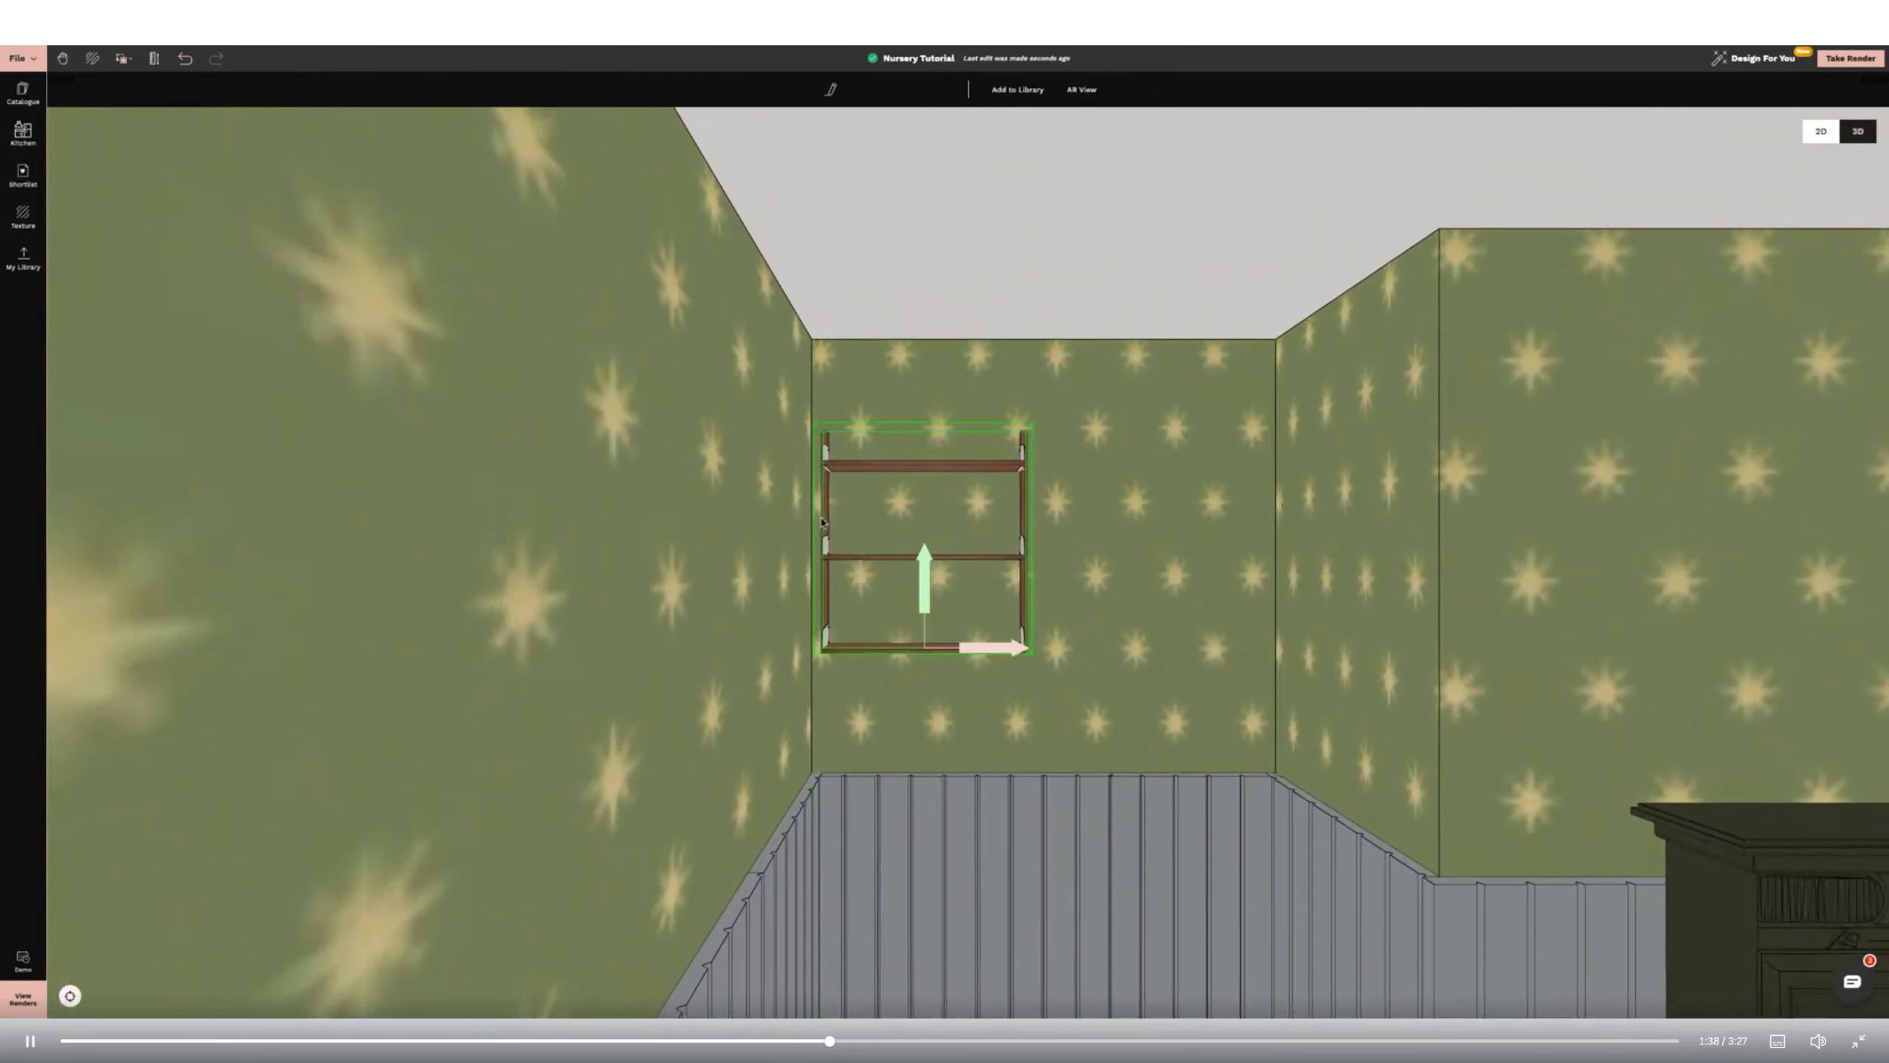
Stretch the wall shelf across the full alcove width and extend its lower edge downwards.
left_click(907, 89)
left_click_drag(1030, 538, 1283, 580)
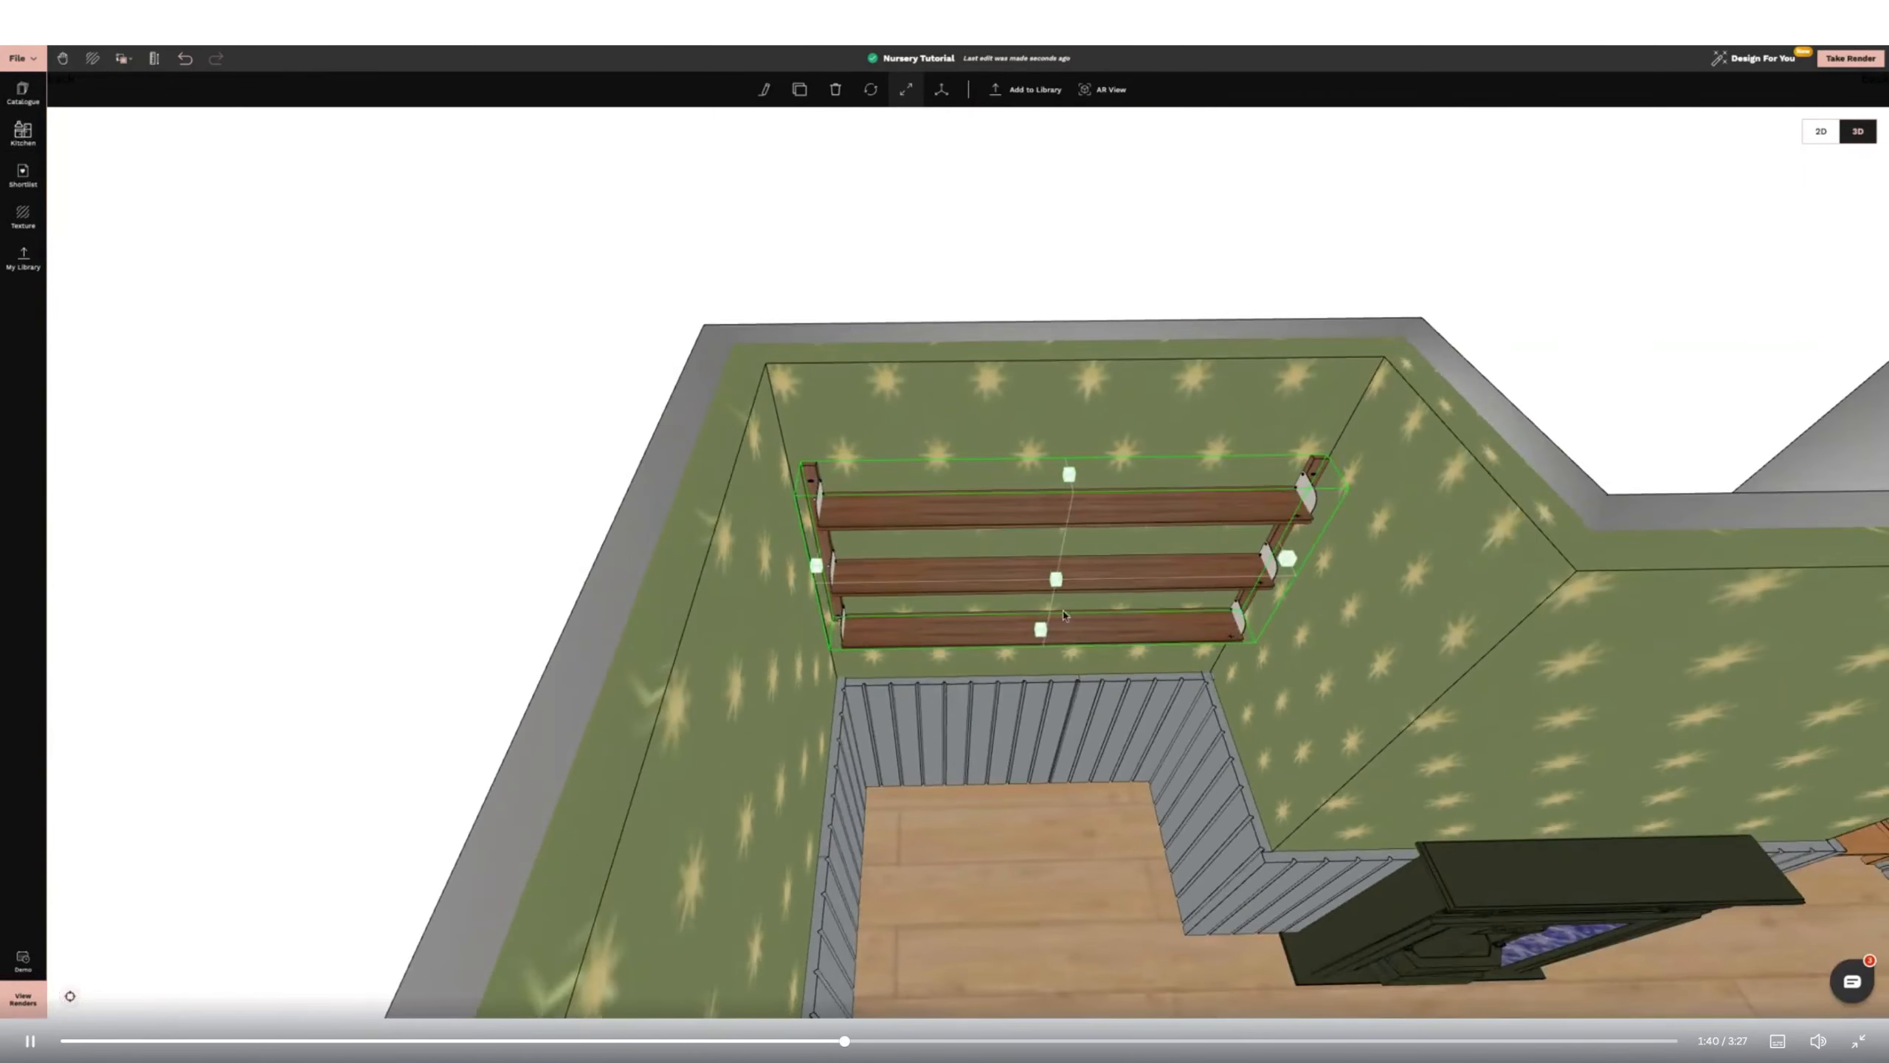
left_click_drag(1051, 575, 1045, 713)
left_click_drag(815, 578, 805, 577)
left_click_drag(974, 811, 981, 711)
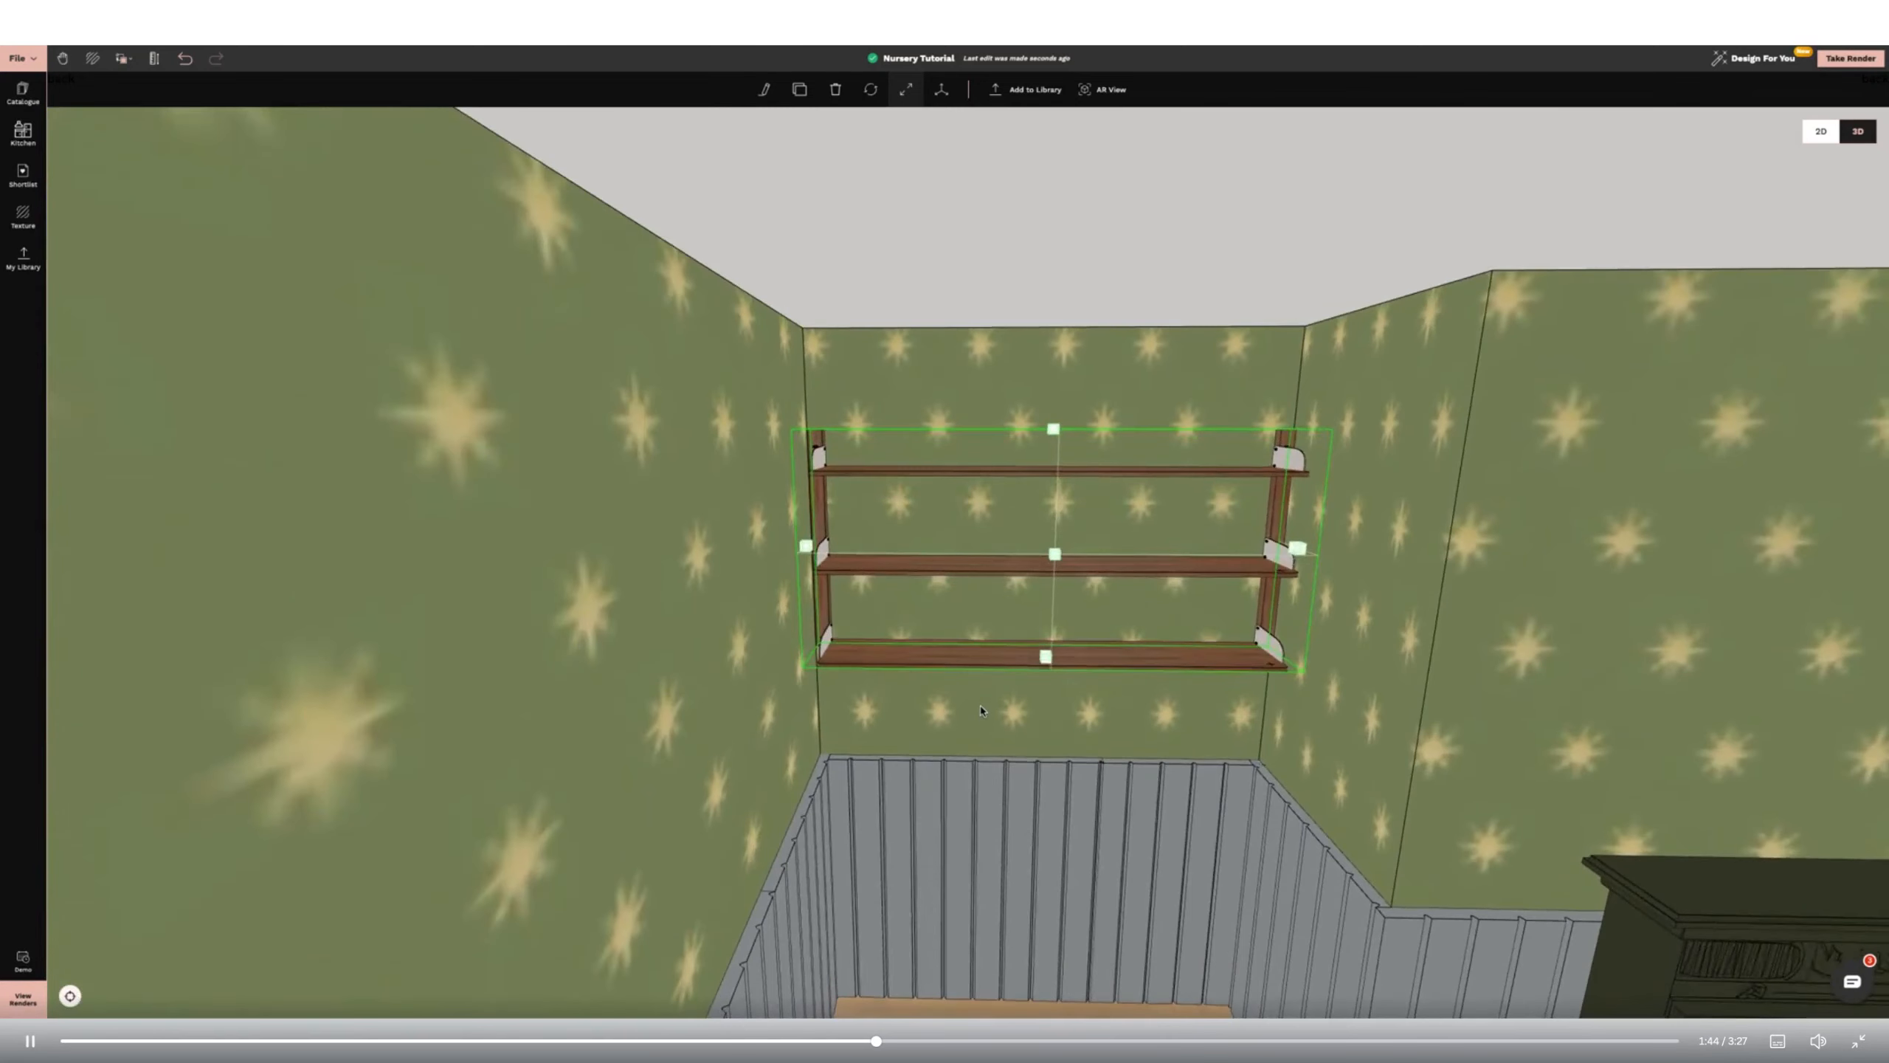
scroll(981, 712, "down", 10)
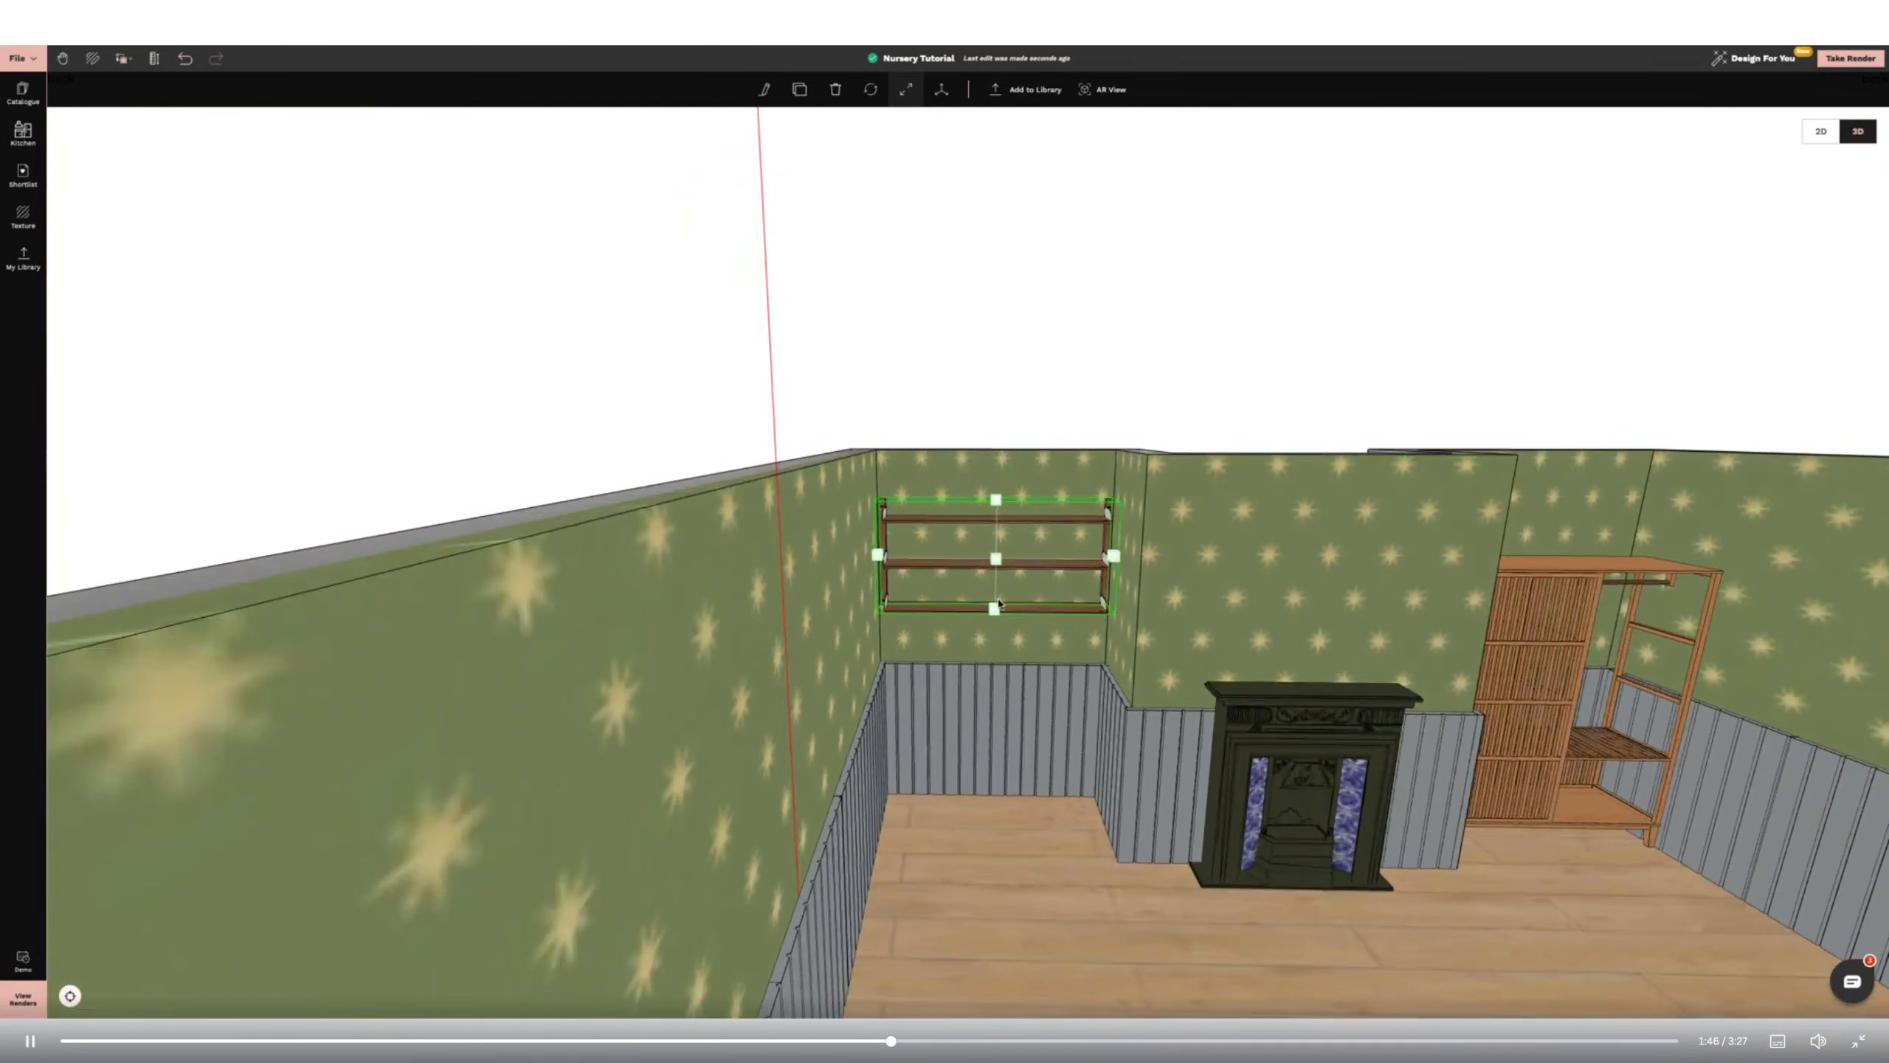
left_click_drag(995, 611, 995, 622)
Search the catalogue for "rocking chair", then place the brown woven-back rocking chair beneath the wall shelf and rotate it towards the room.
left_click(135, 178)
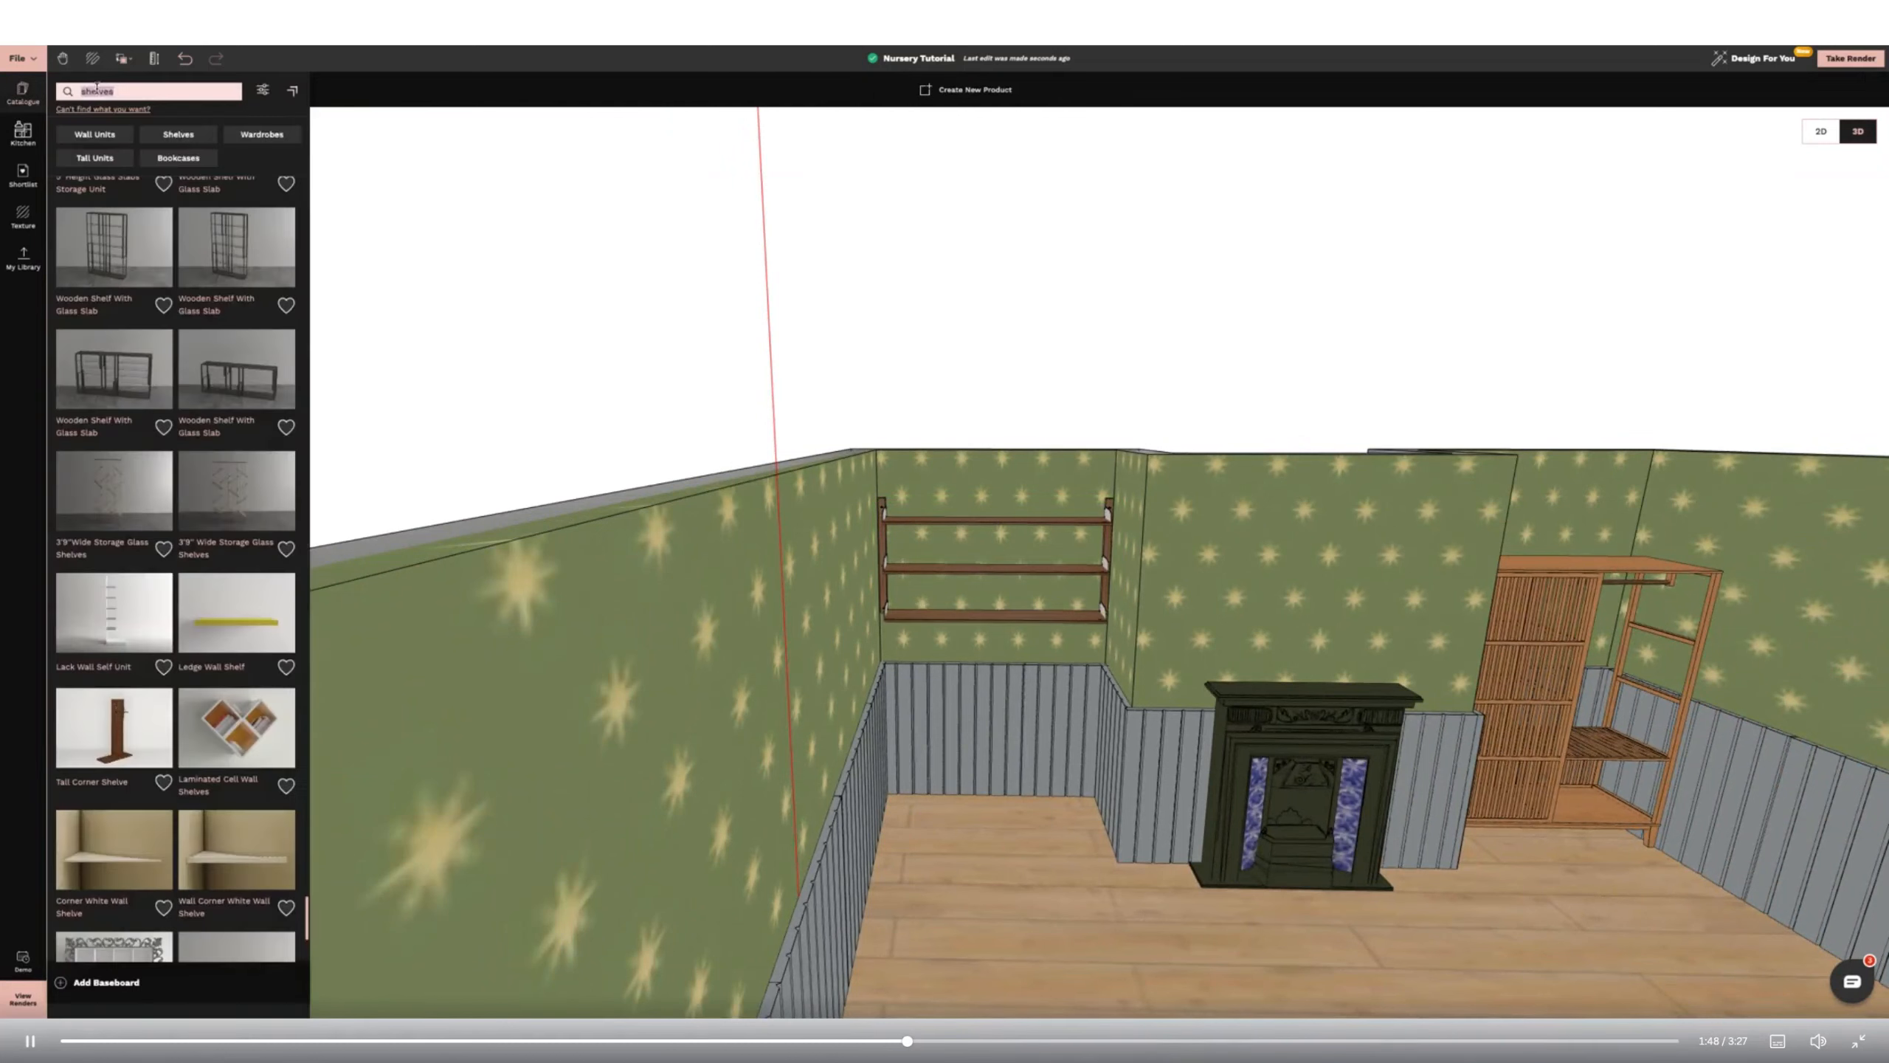
key("Return")
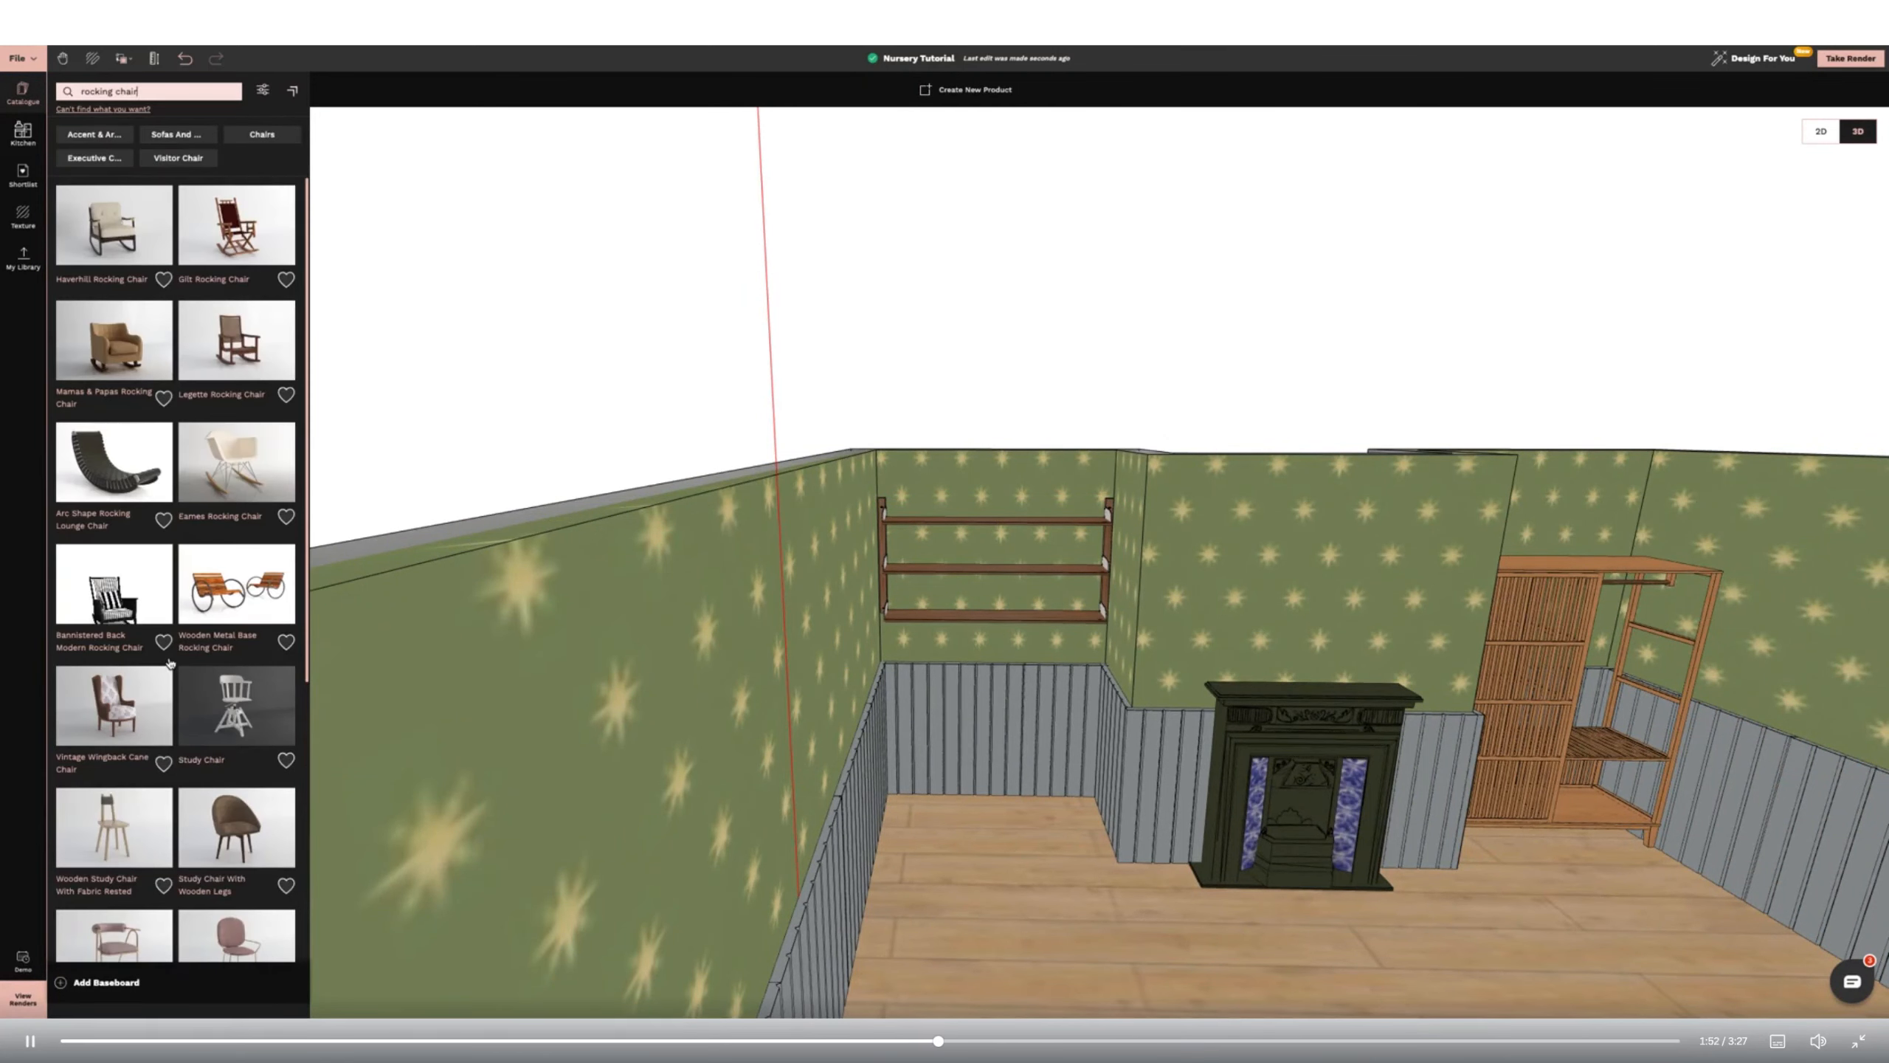
scroll(170, 662, "down", 1)
left_click(251, 299)
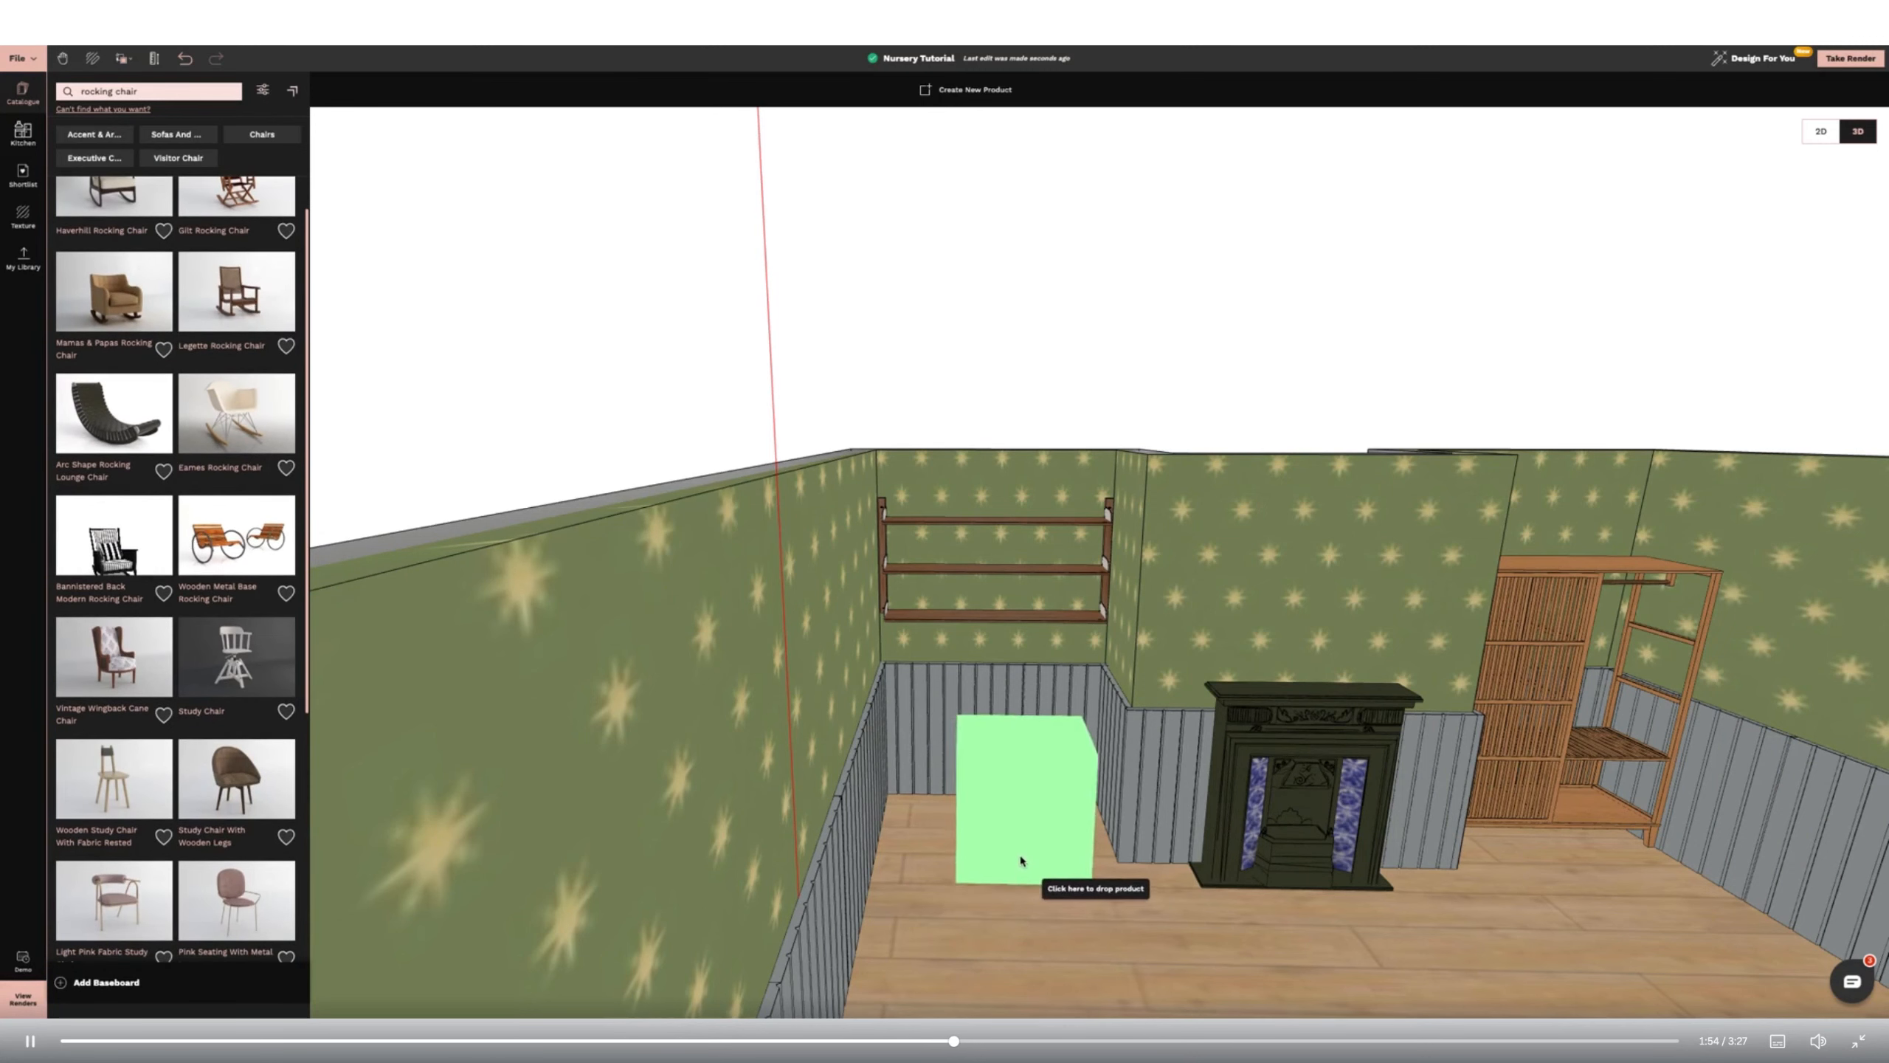
left_click(1013, 858)
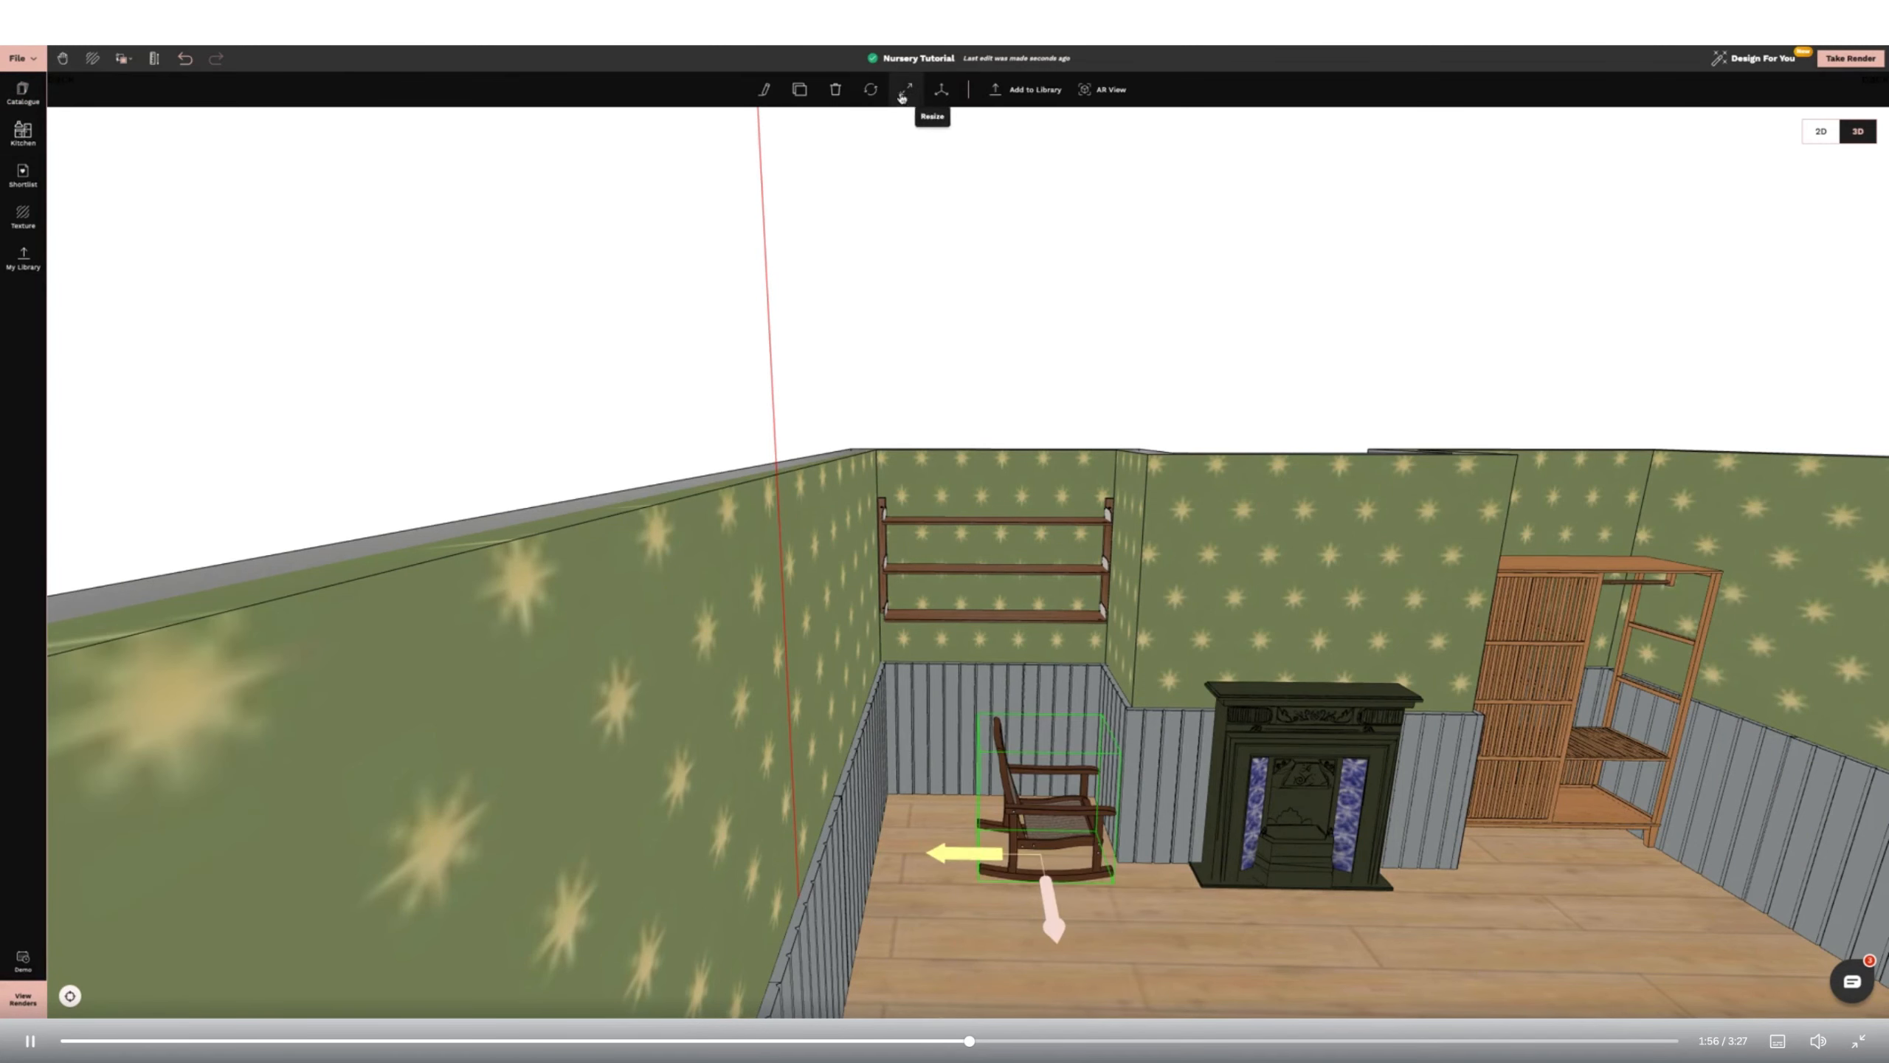
left_click_drag(1033, 903, 892, 782)
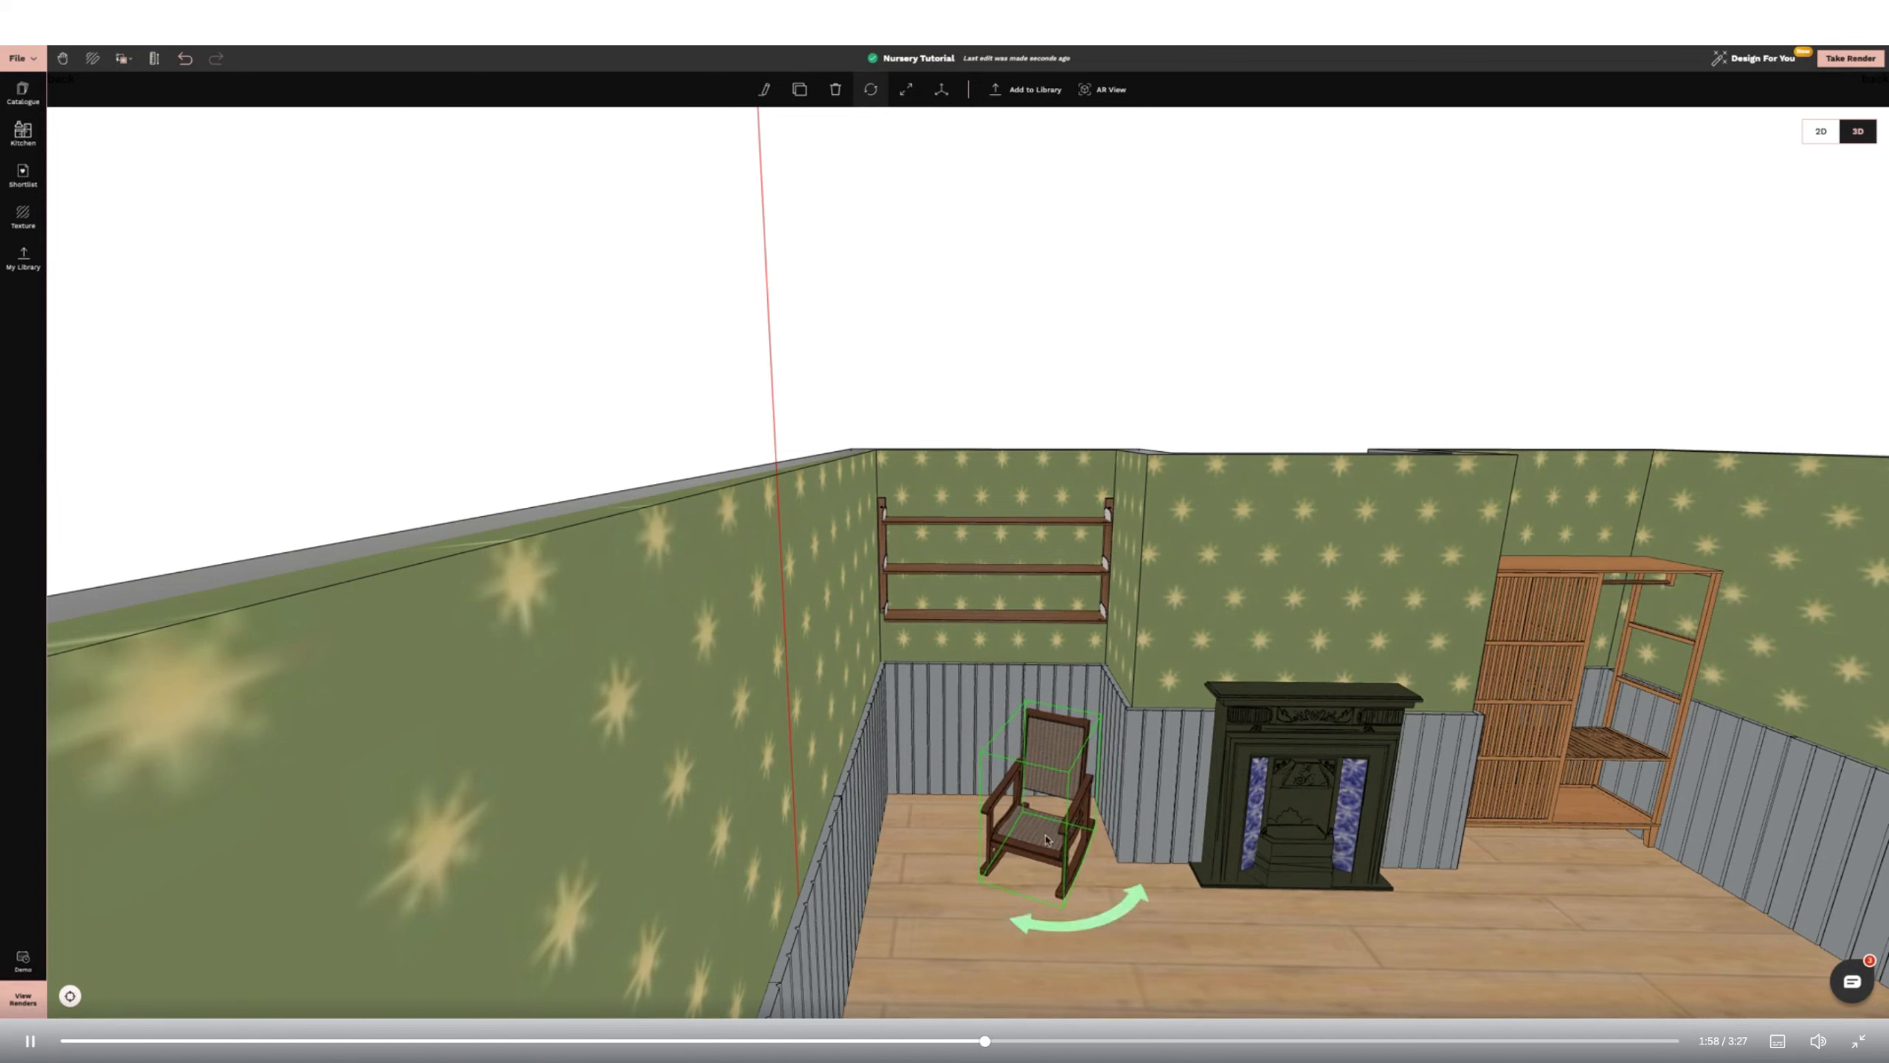